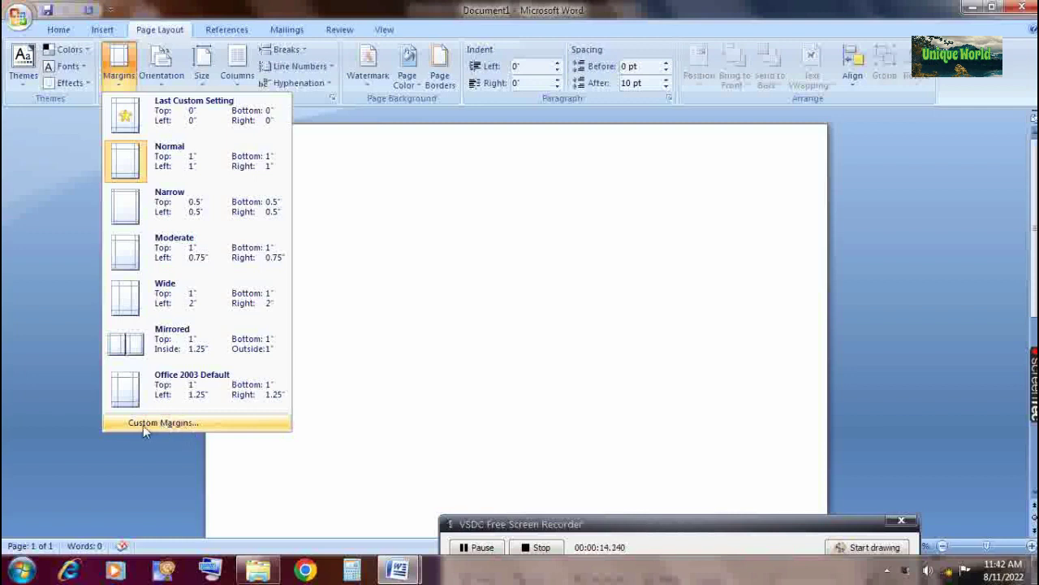
Step: Set the top, bottom, left and right page margins of the whole document to 0
click(164, 424)
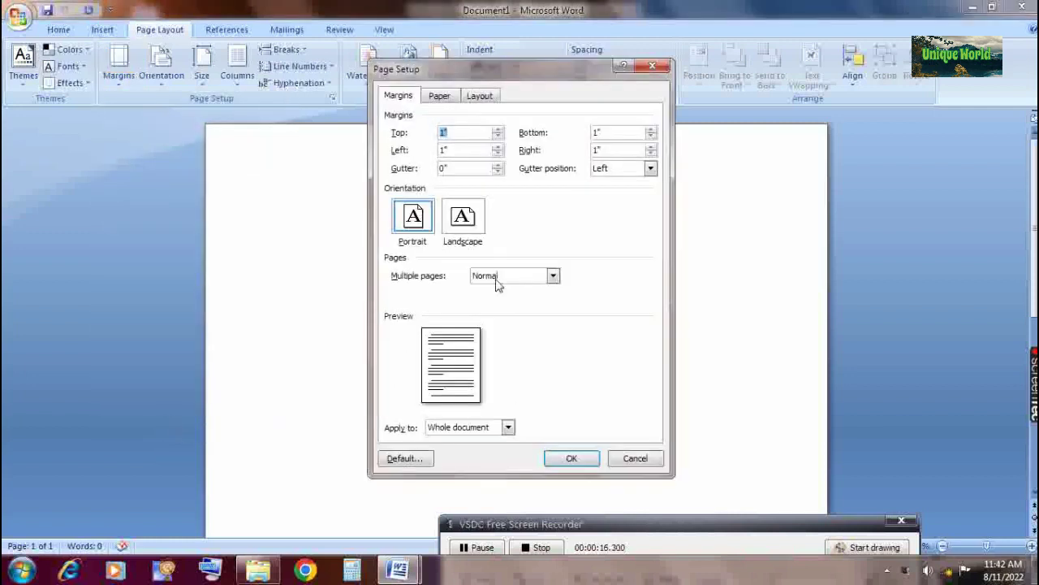
click(497, 129)
click(498, 137)
click(500, 137)
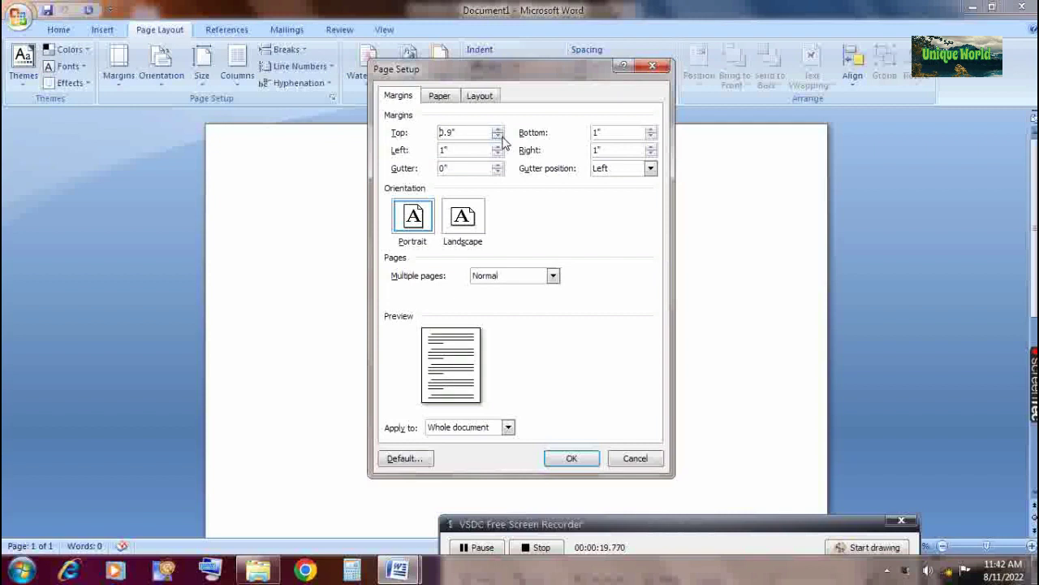
click(498, 136)
text(0)
double_click(443, 150)
text(0)
double_click(605, 132)
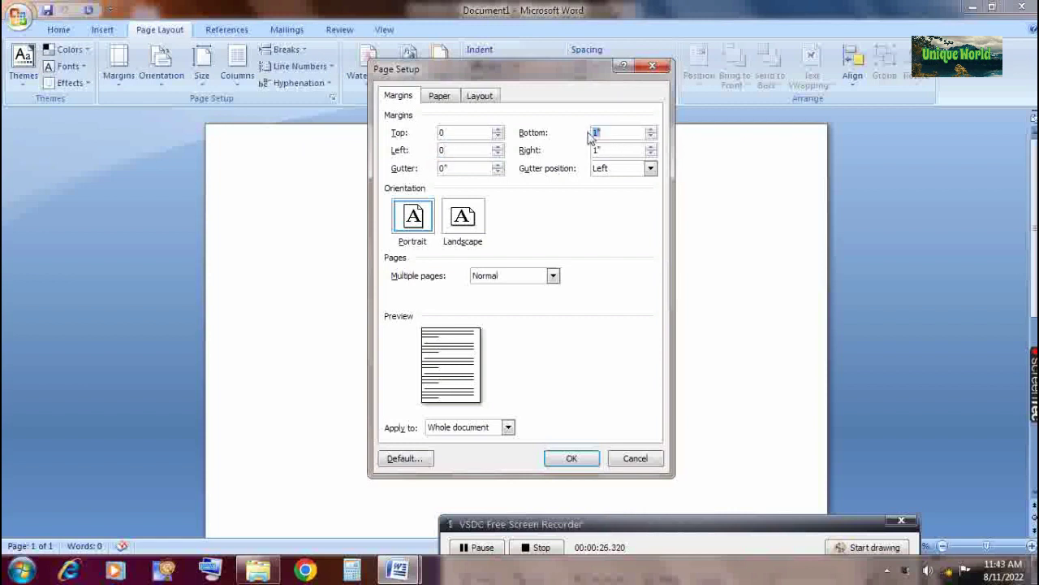
text(0)
double_click(605, 150)
click(572, 459)
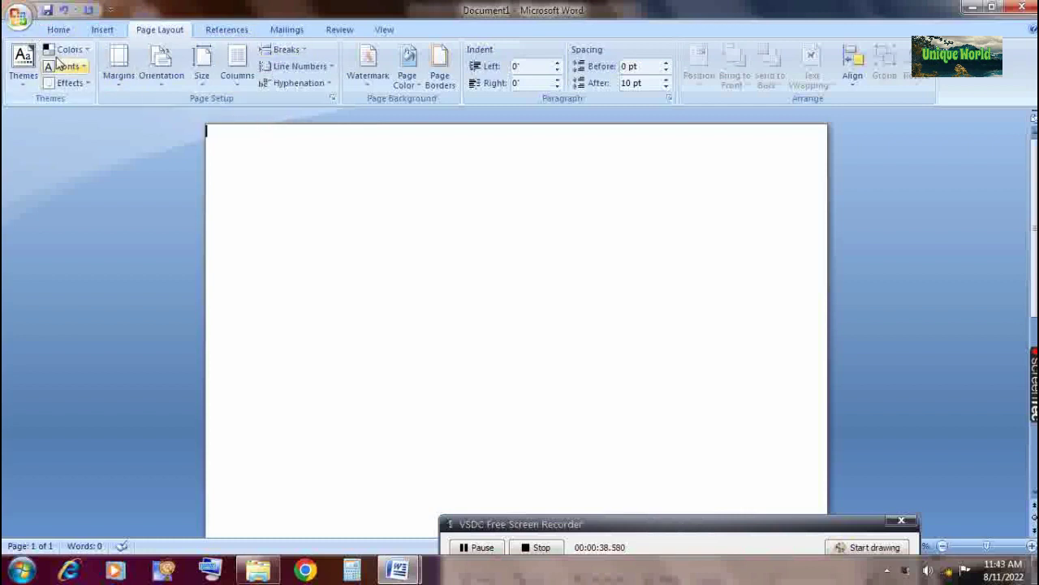
Step: Insert a table with one column and eight rows on the blank page
click(69, 31)
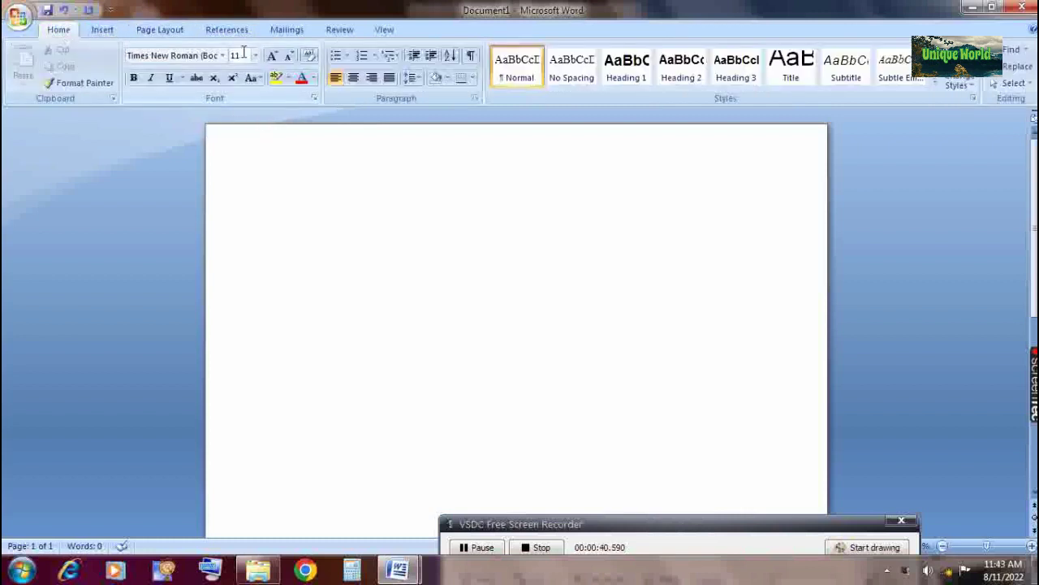
click(101, 30)
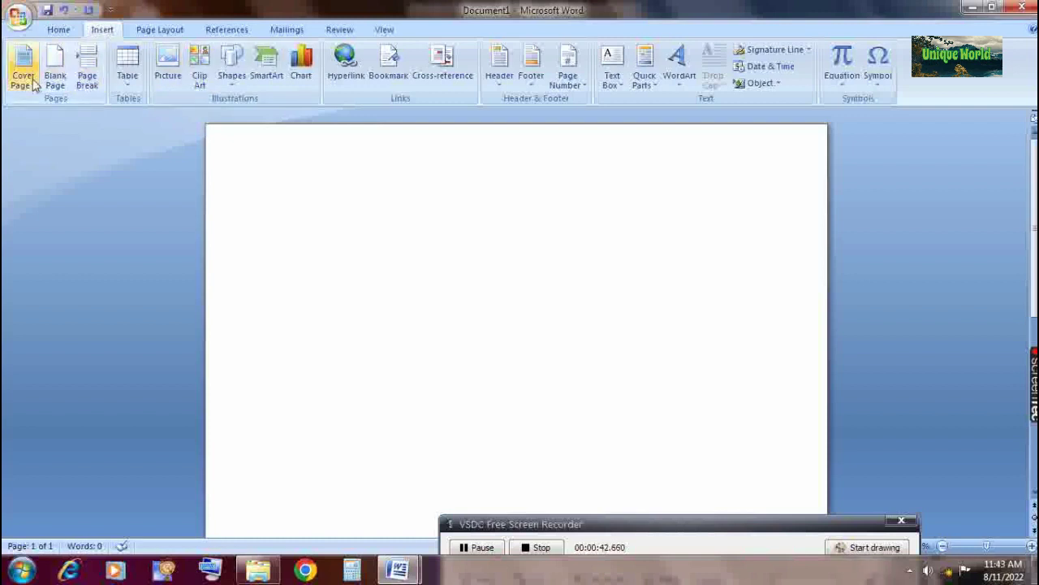
click(128, 79)
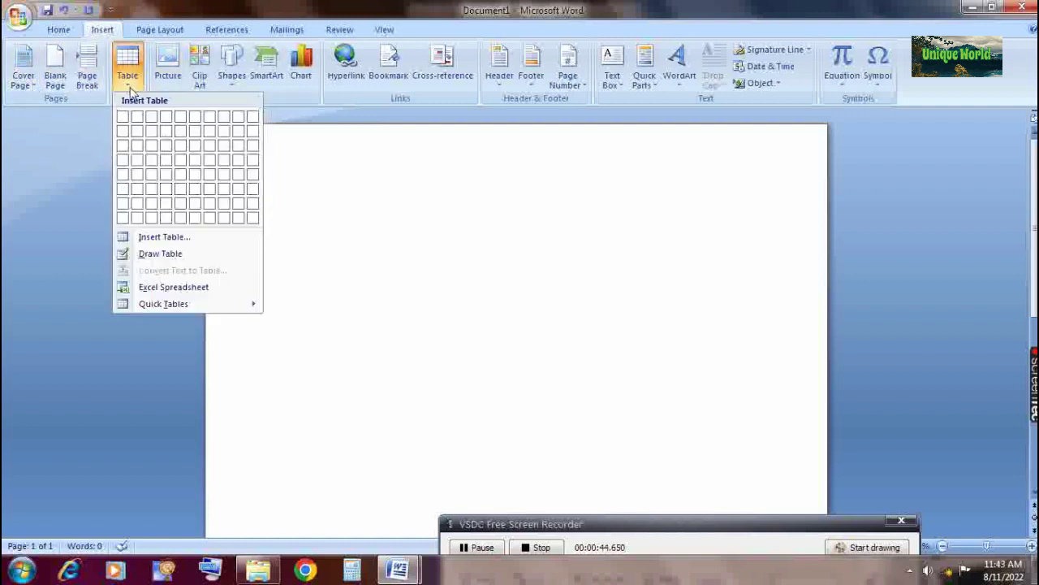
click(124, 221)
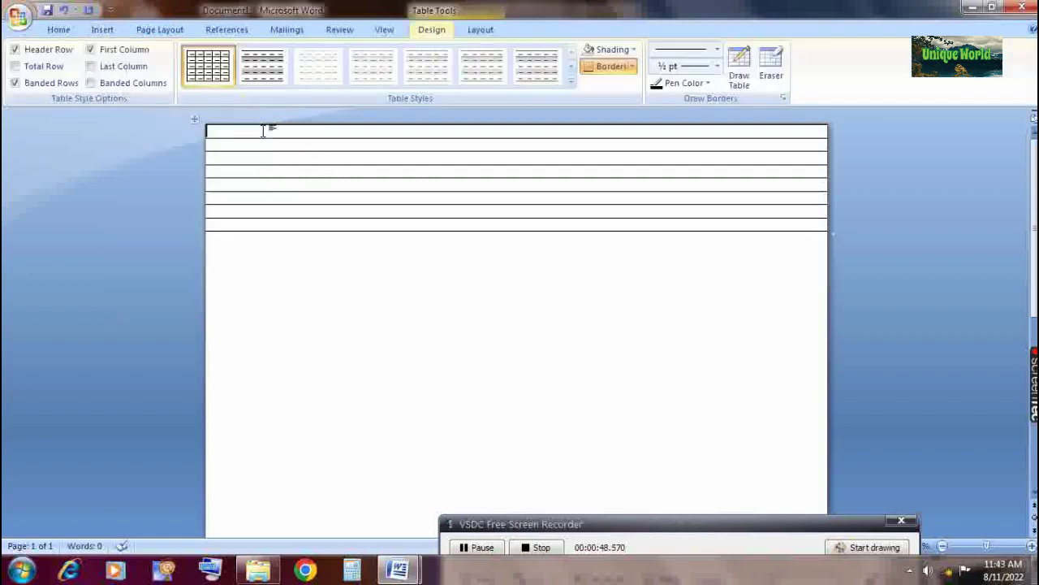
Step: Move the whole table down the page to leave a blank header area above it
click(195, 121)
drag(194, 118, 211, 211)
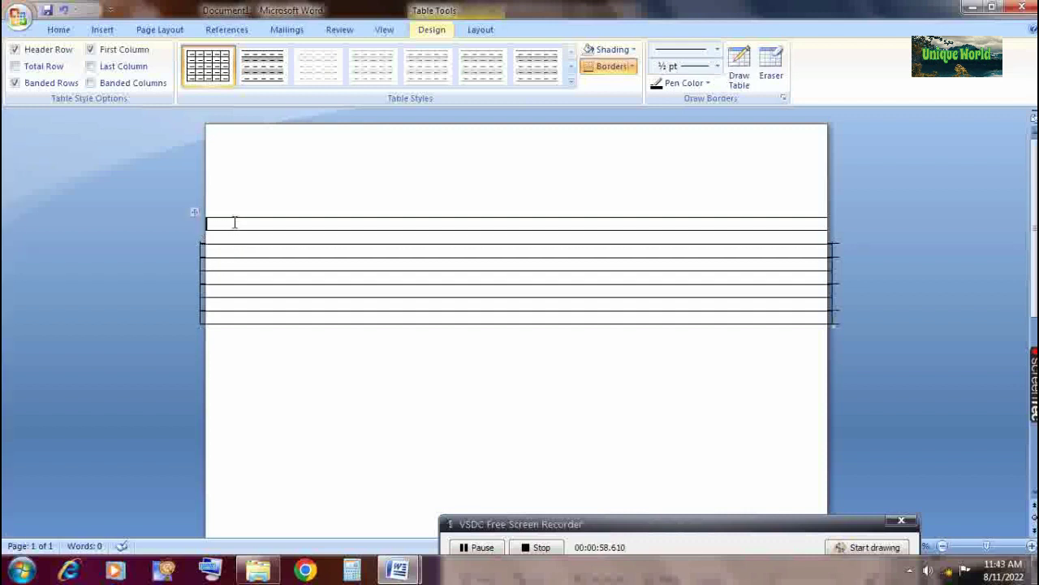
click(194, 213)
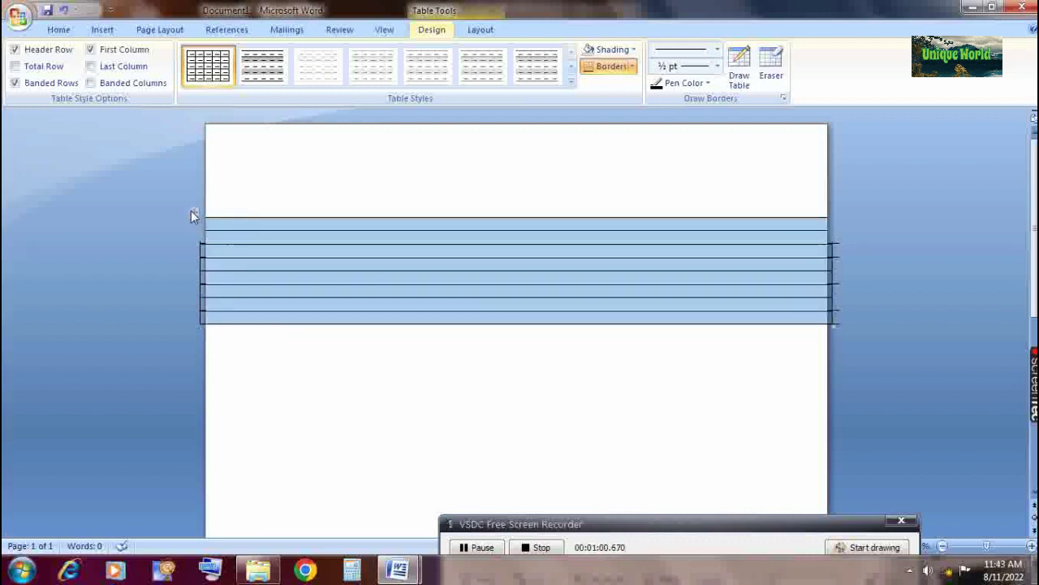
drag(193, 213, 196, 230)
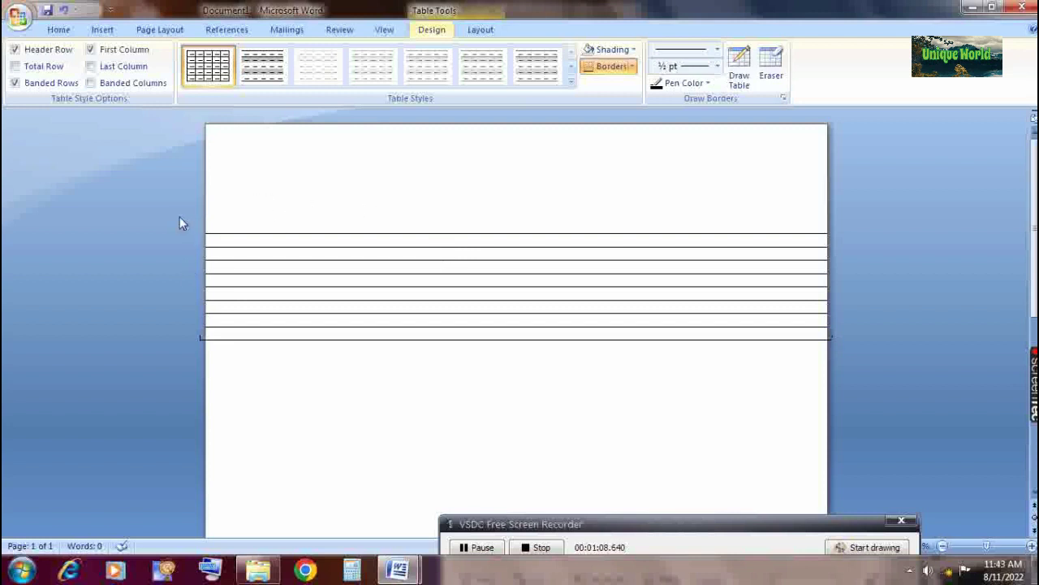
Step: Select all the table's rows and choose a ½ pt border line weight
click(309, 226)
drag(320, 237, 340, 330)
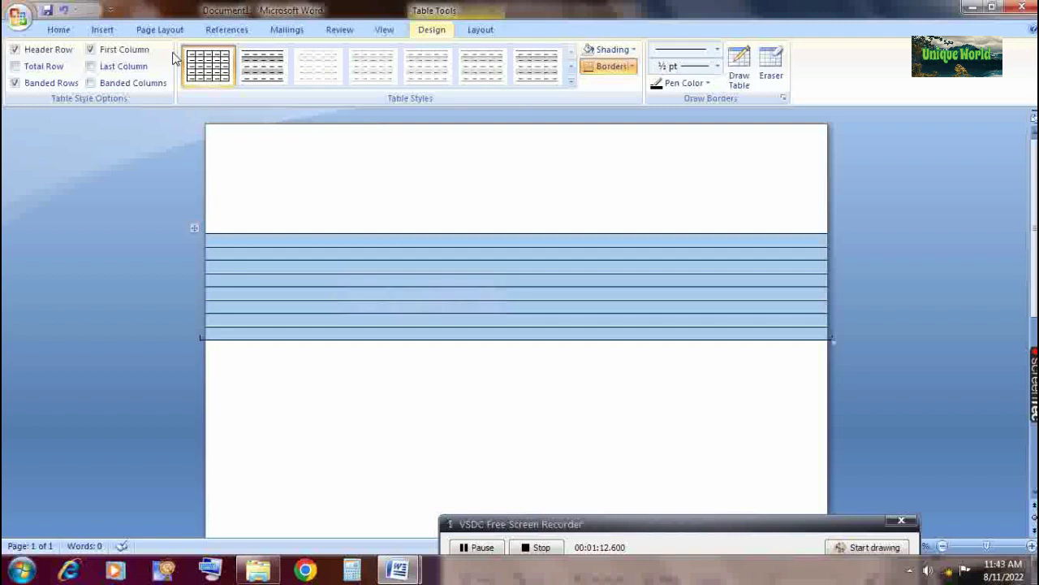
click(482, 30)
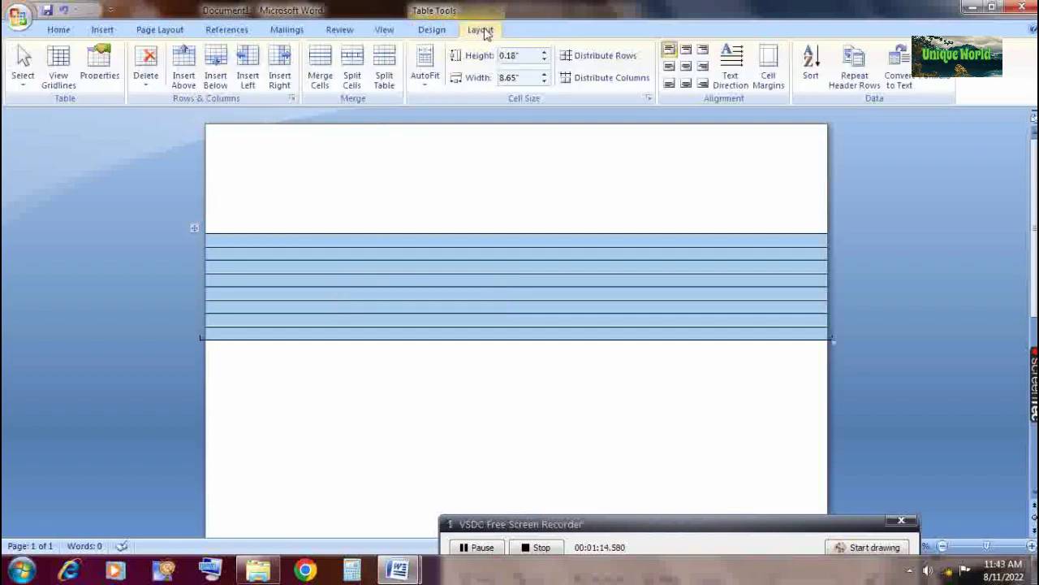
click(433, 31)
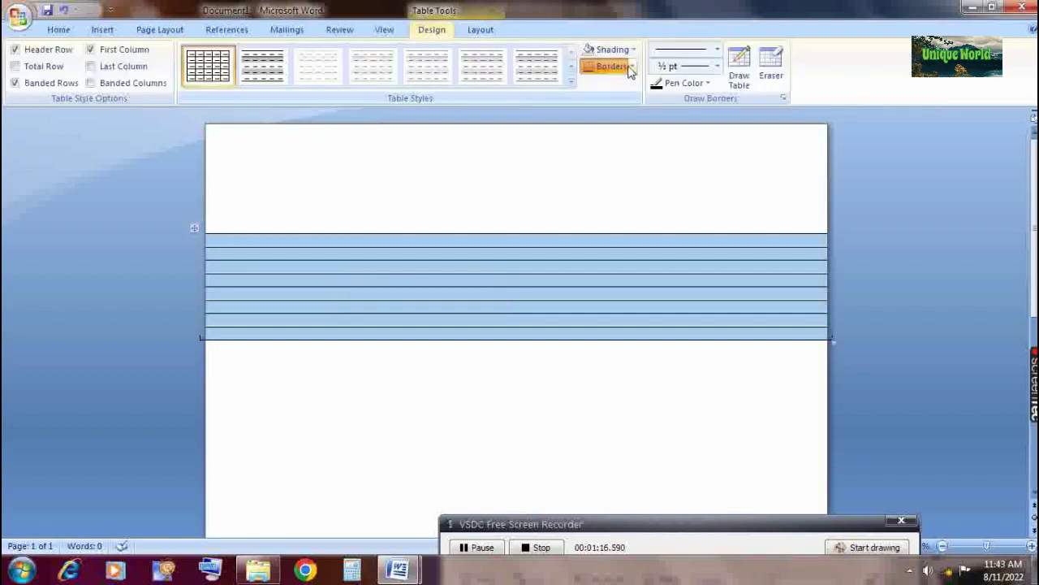
click(718, 67)
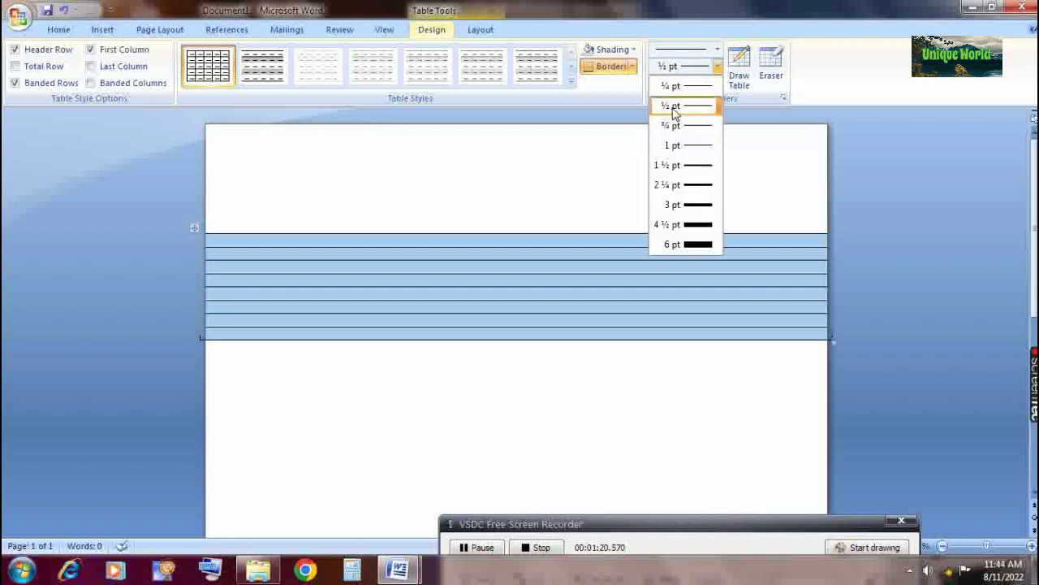
click(673, 107)
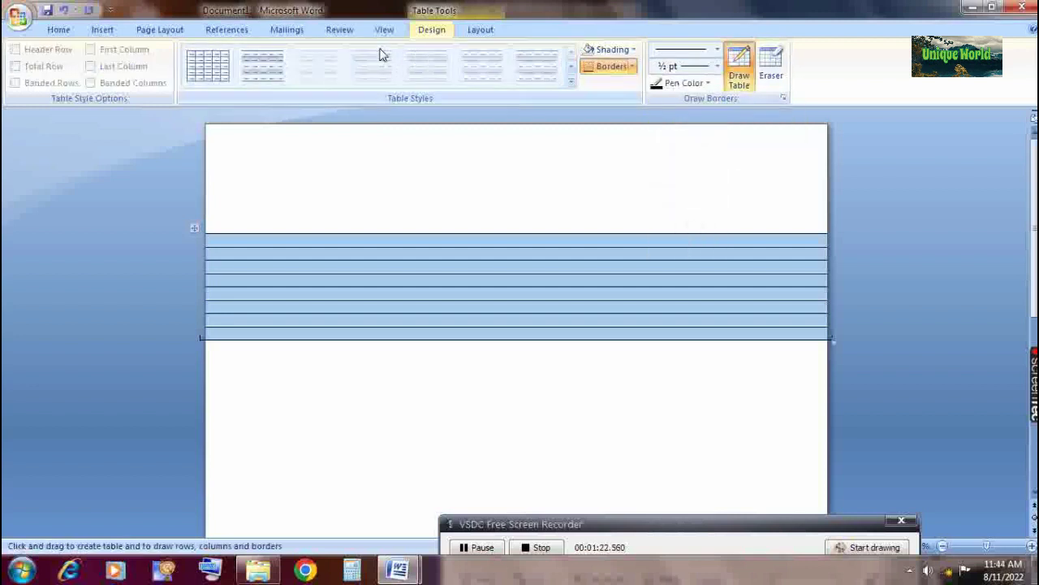
Step: Add space before the paragraph in all the selected table rows to make them taller
click(59, 29)
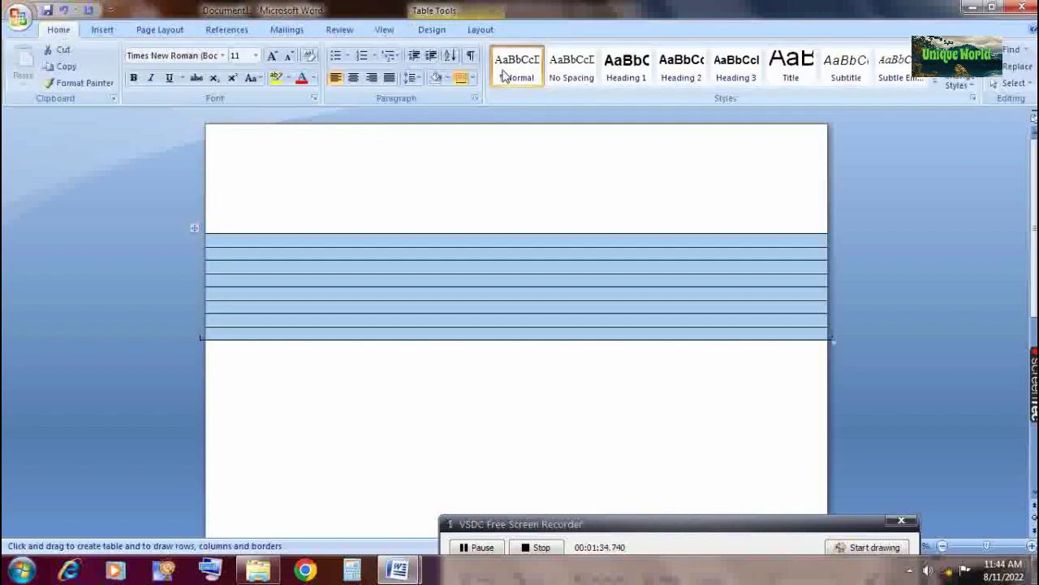
click(414, 78)
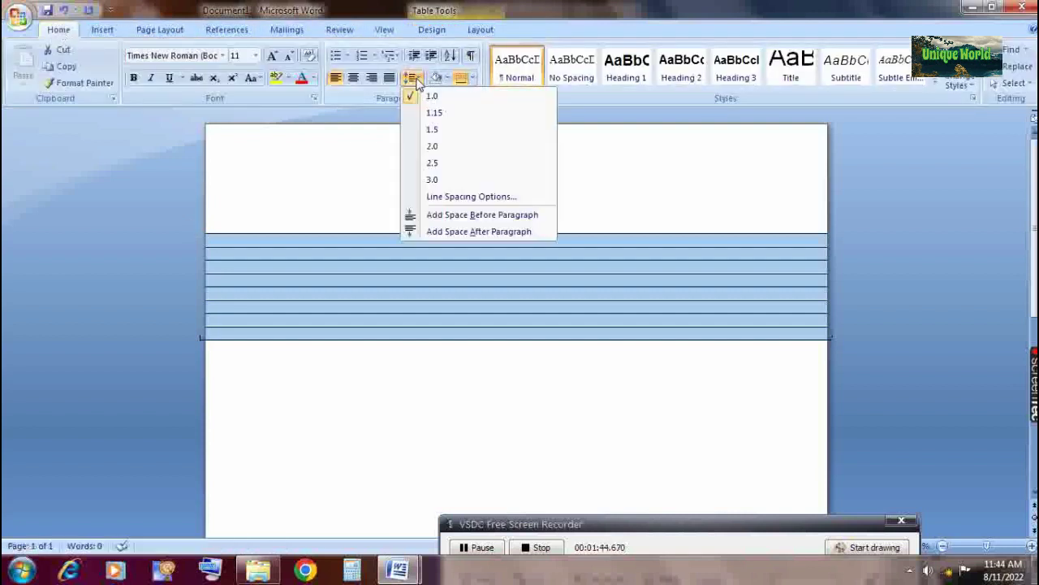
click(460, 216)
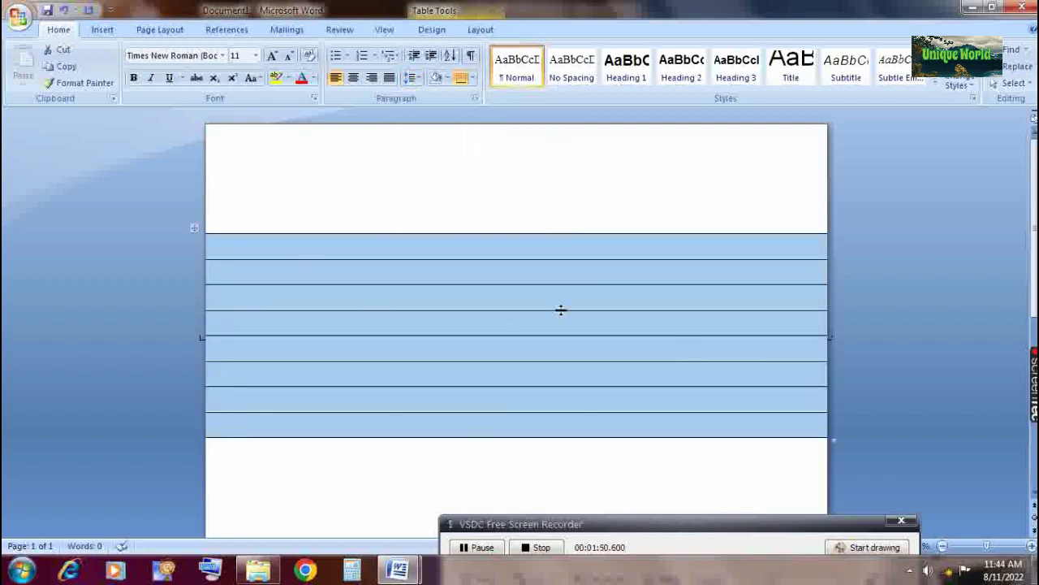
Step: Add new rows after the table's last row until the ruled lines fill the page
scroll(232, 313, down, 3)
click(217, 281)
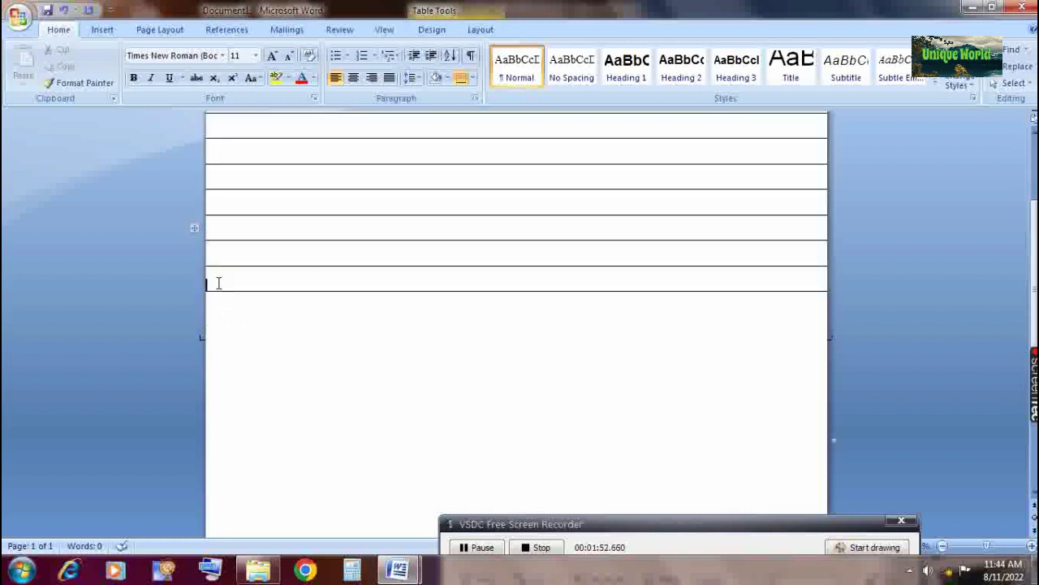
key(Tab)
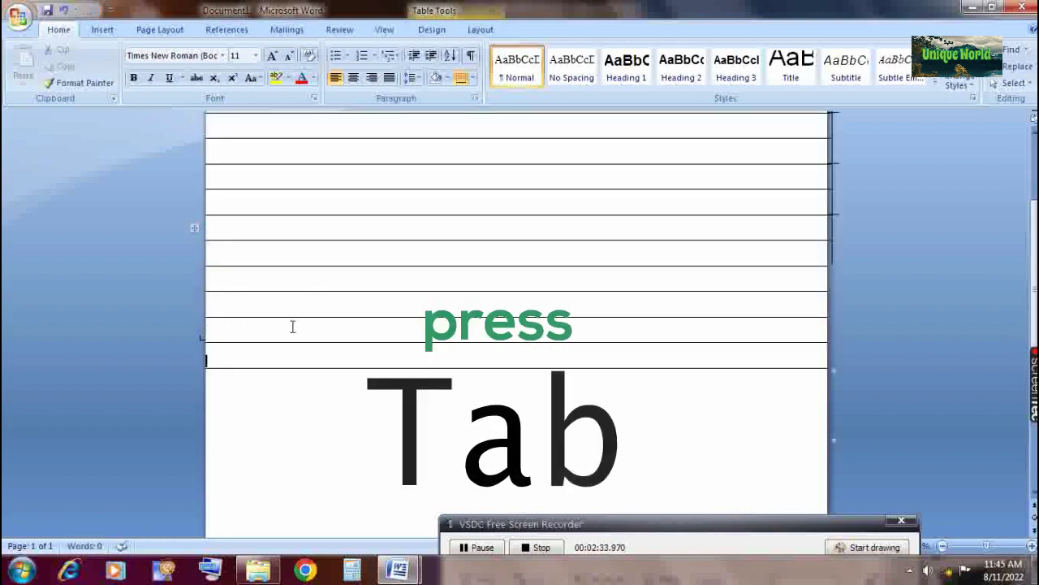
scroll(321, 364, down, 2)
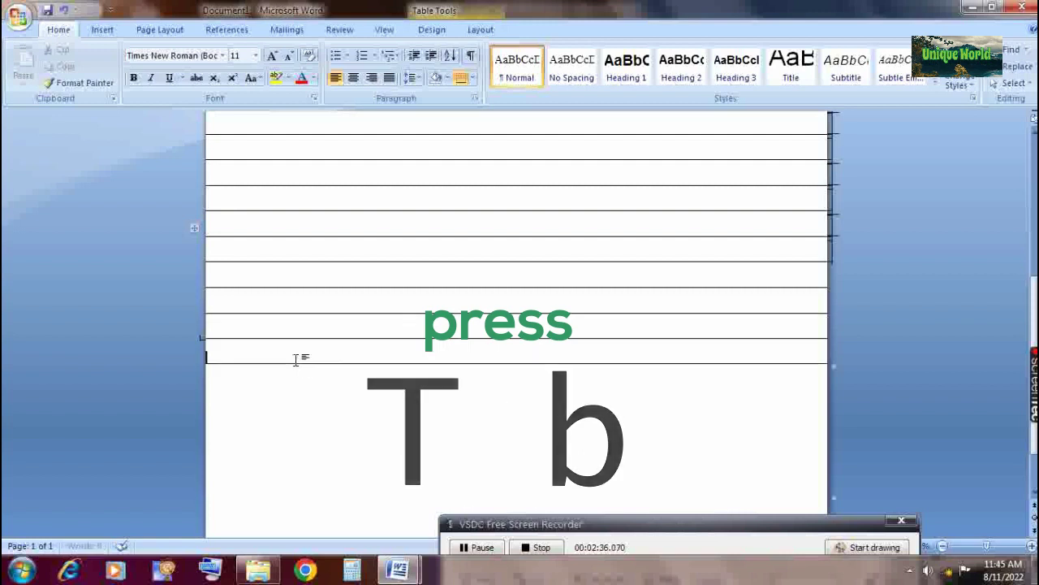
key(Tab)
key(Tab)
key(Tab)
key(Tab)
key(Tab)
key(Tab)
key(Tab)
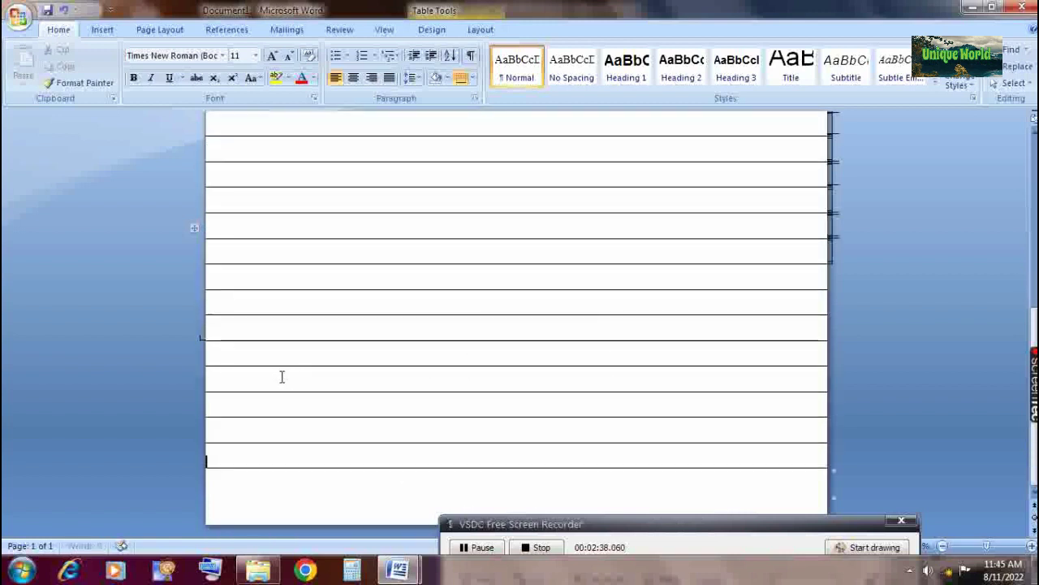
key(Tab)
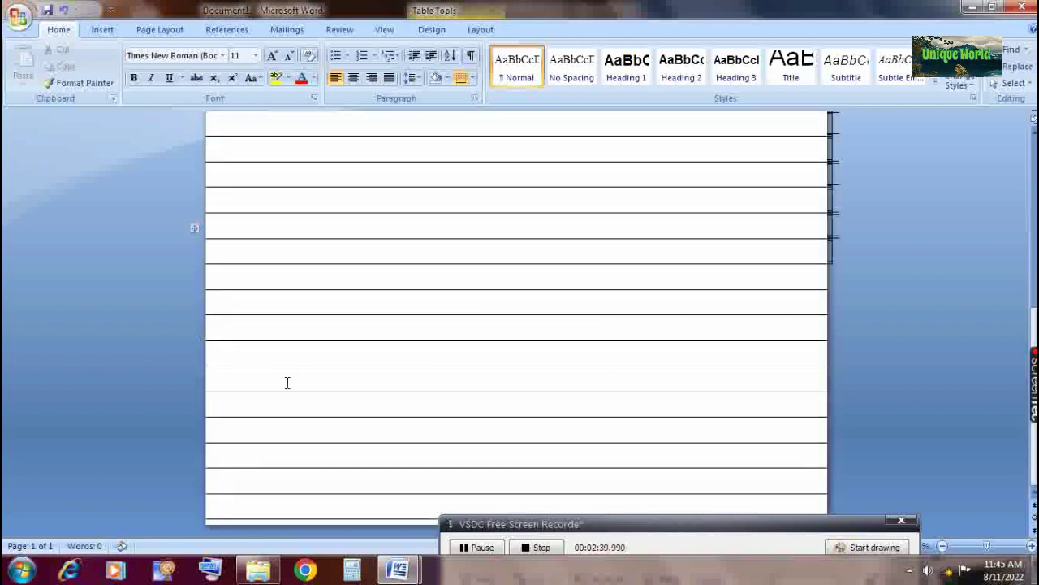
Step: Check the ruled lines over the whole page and insert a page break
scroll(531, 298, up, 2)
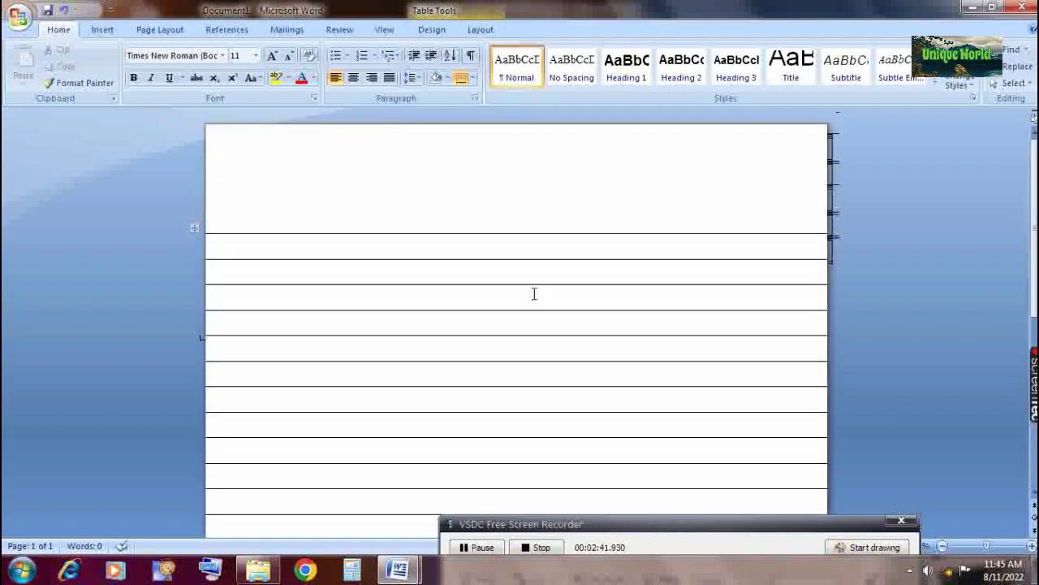
scroll(547, 230, down, 2)
scroll(522, 253, up, 2)
click(102, 31)
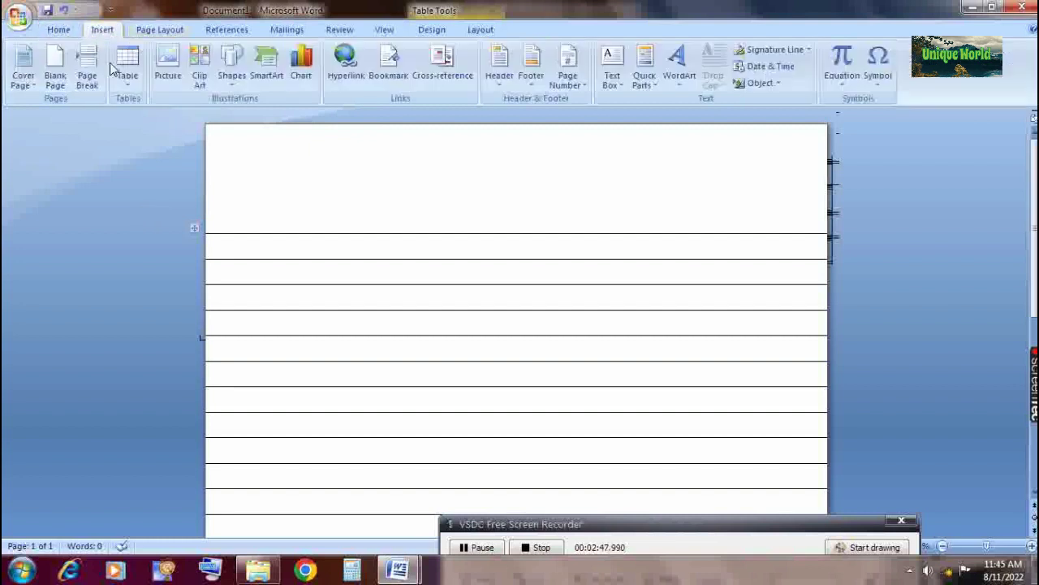
click(86, 71)
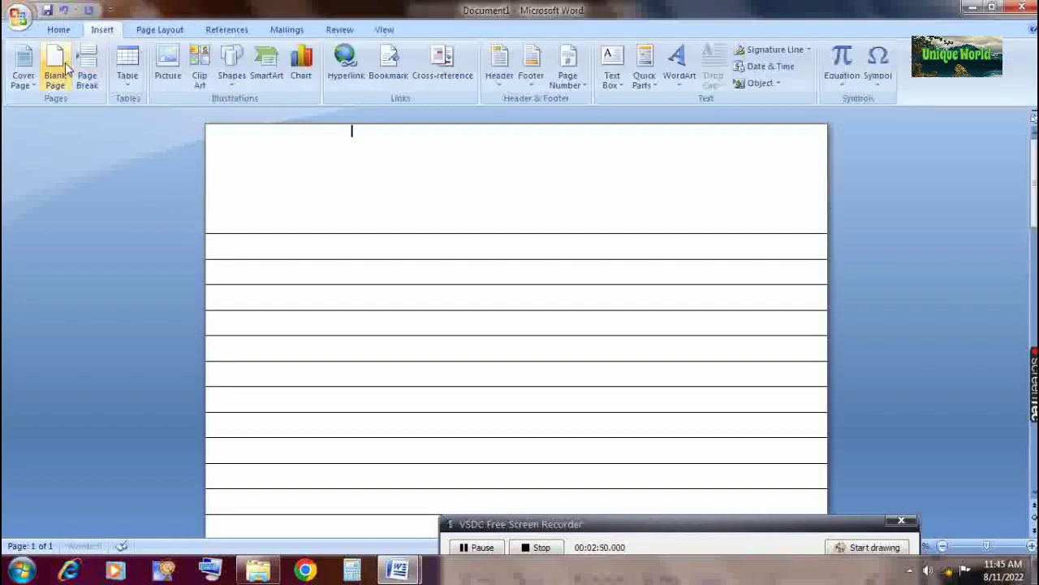
click(130, 72)
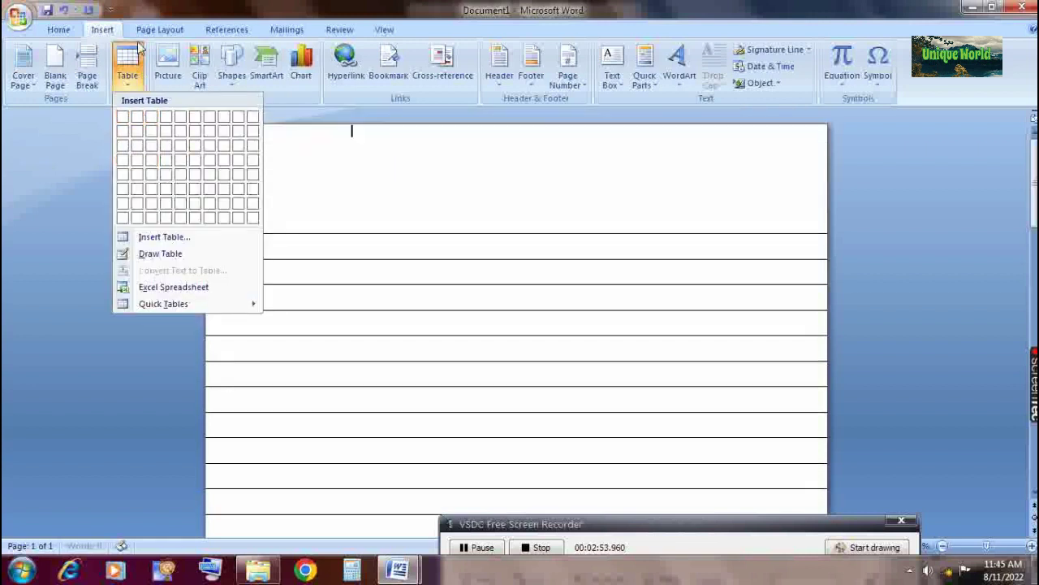
click(67, 30)
click(147, 31)
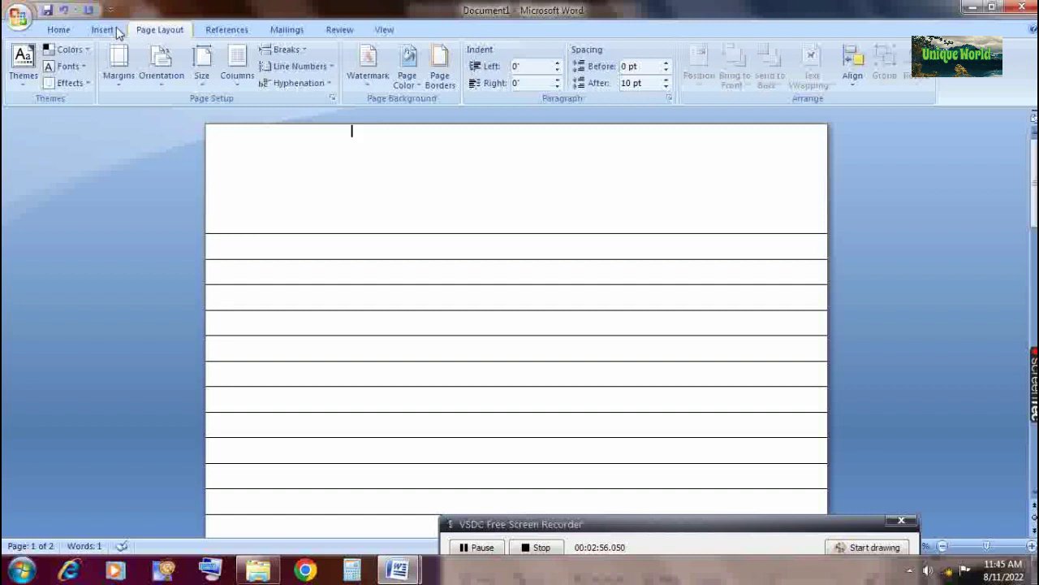
Step: Draw a straight horizontal line above the table's first row, spanning the full width of the page
click(102, 30)
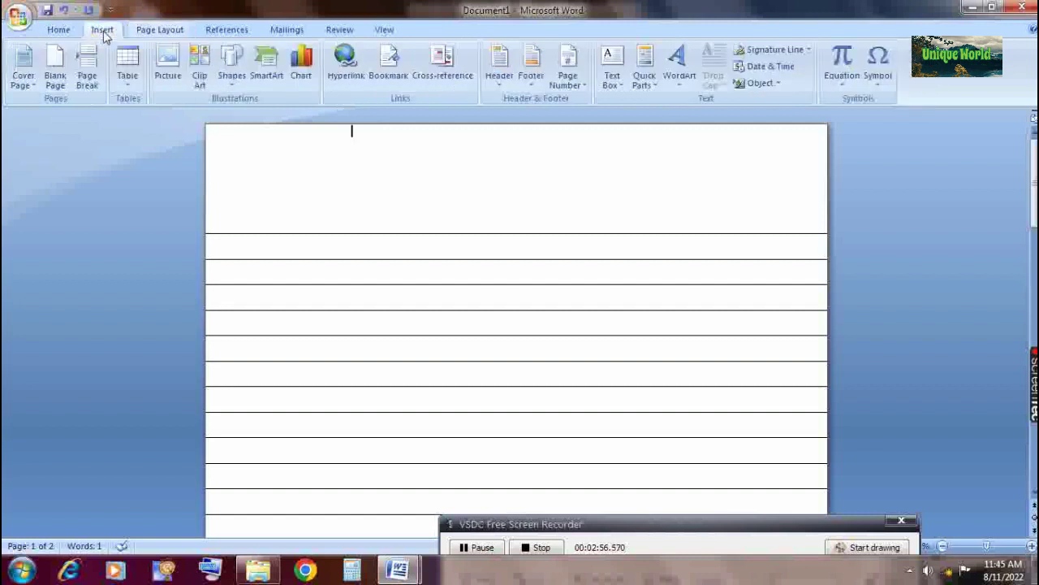
click(232, 81)
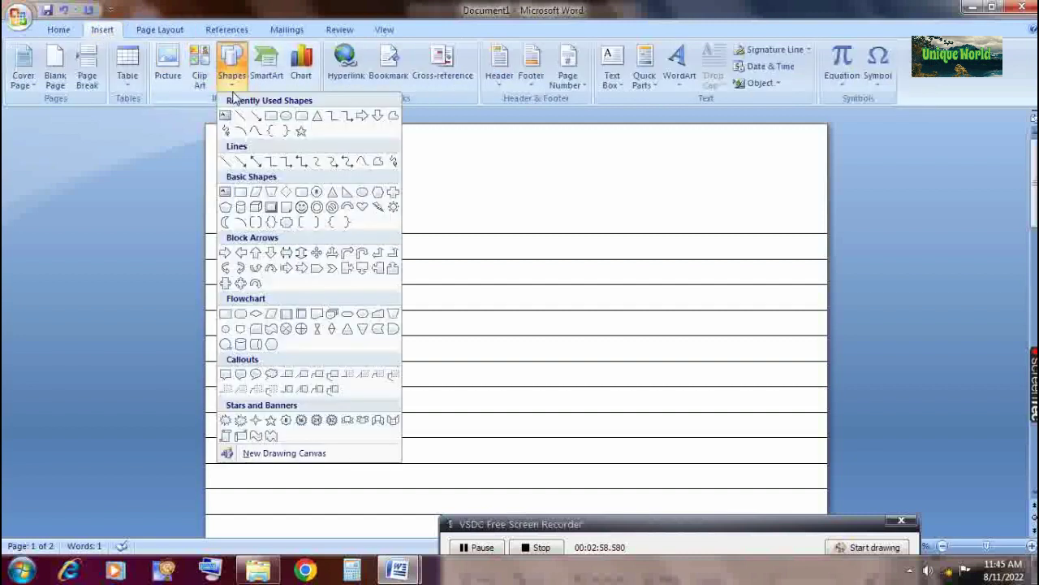
click(227, 163)
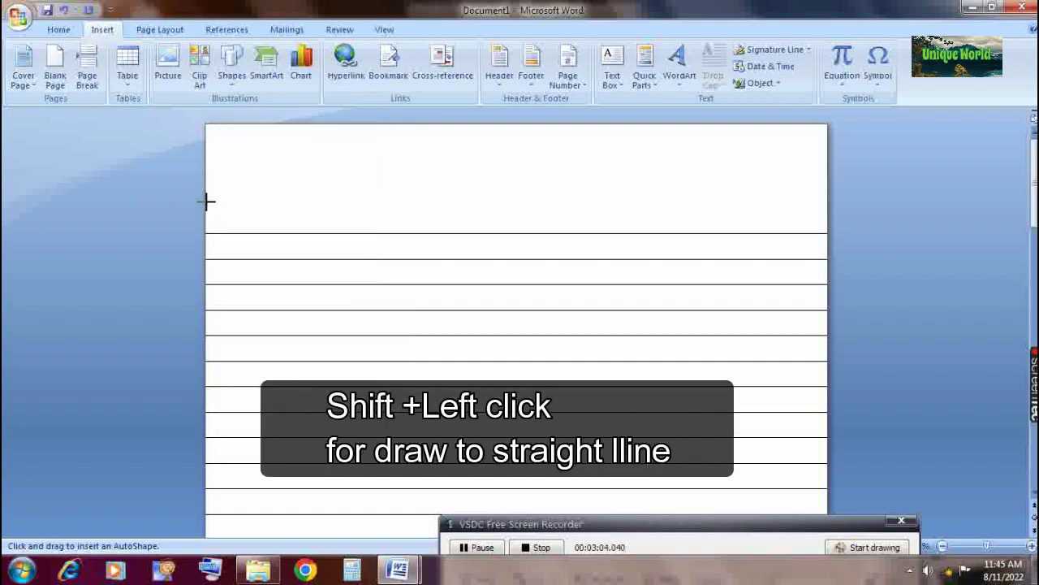
drag(207, 202, 311, 208)
mouse_move(597, 208)
mouse_down()
mouse_move(675, 208)
mouse_move(690, 233)
mouse_move(827, 201)
mouse_up()
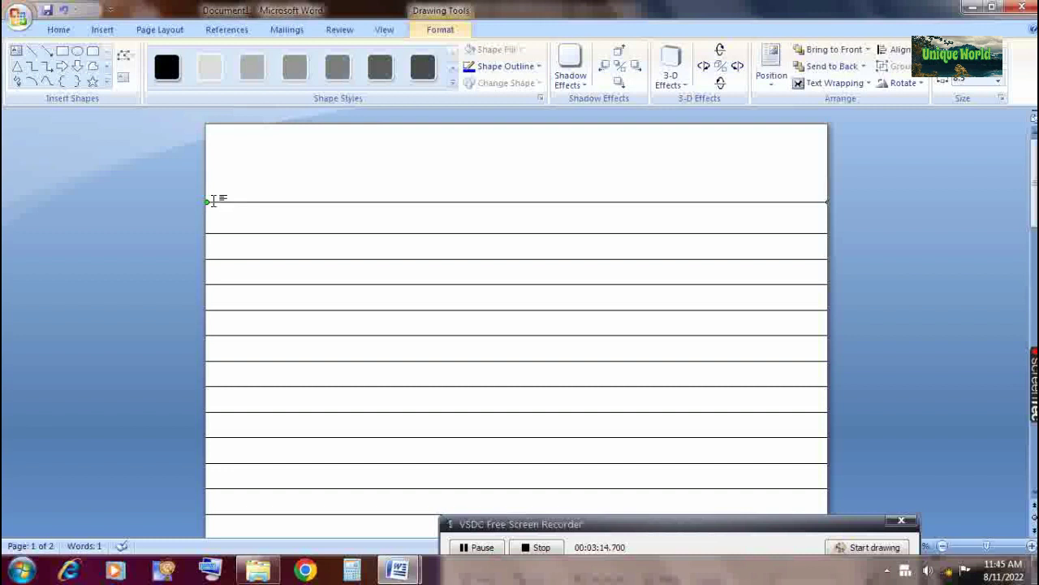
drag(207, 203, 203, 203)
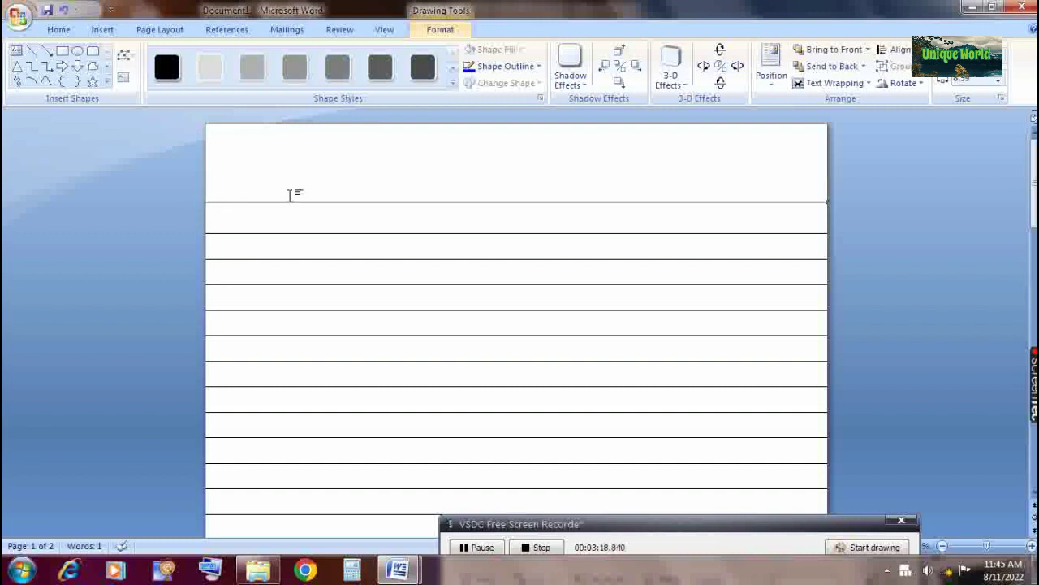
Step: Colour the header line red and draw a second full-width line in red just above it
click(507, 66)
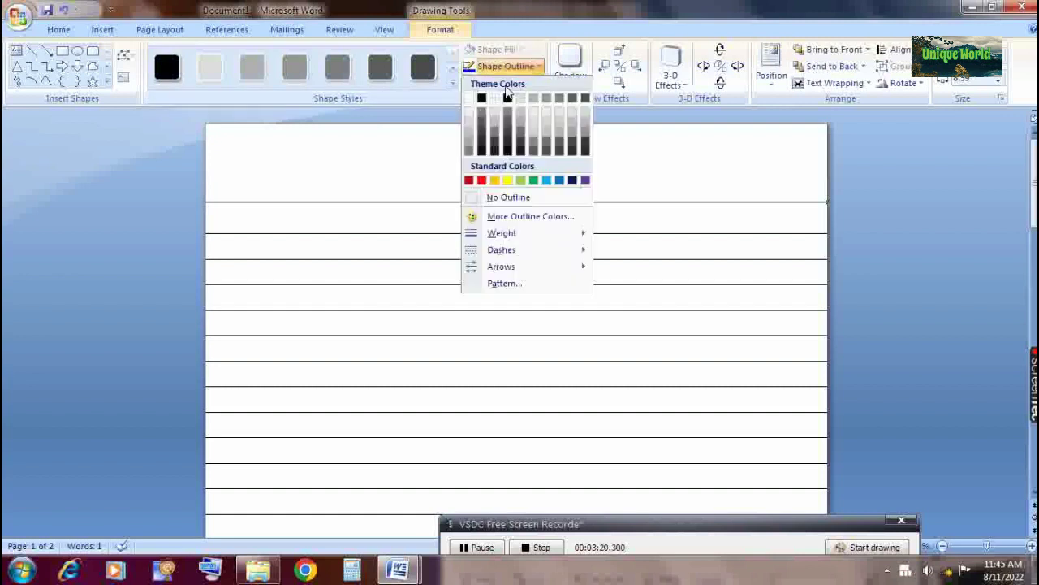
click(481, 180)
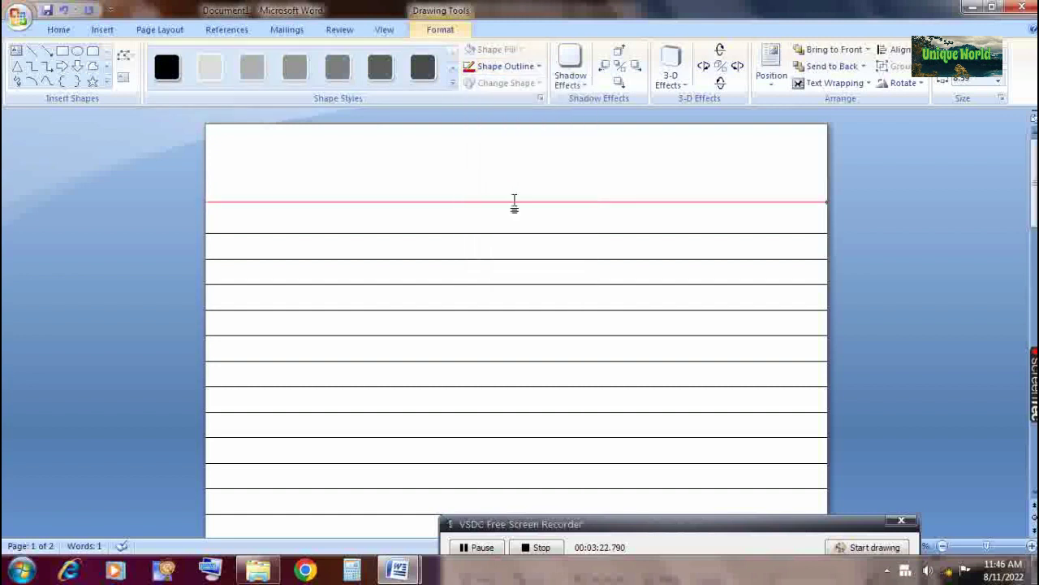
click(34, 51)
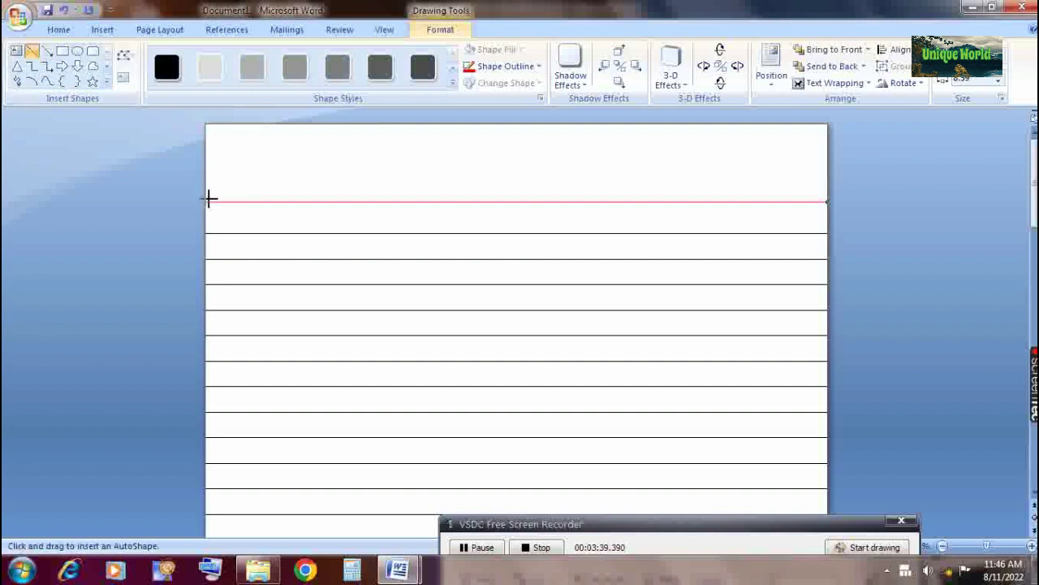
drag(208, 198, 827, 201)
drag(570, 193, 571, 199)
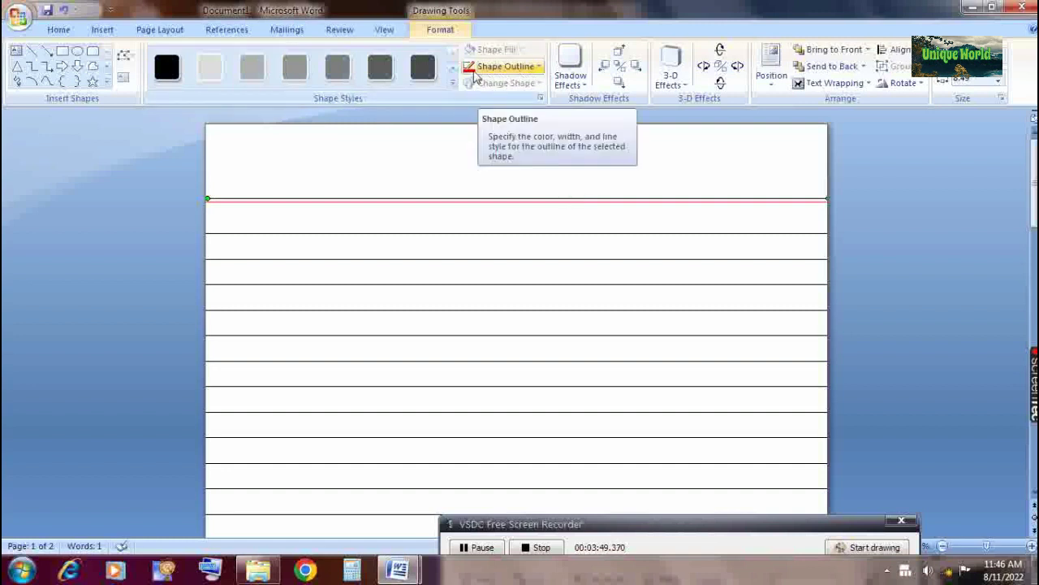
click(473, 68)
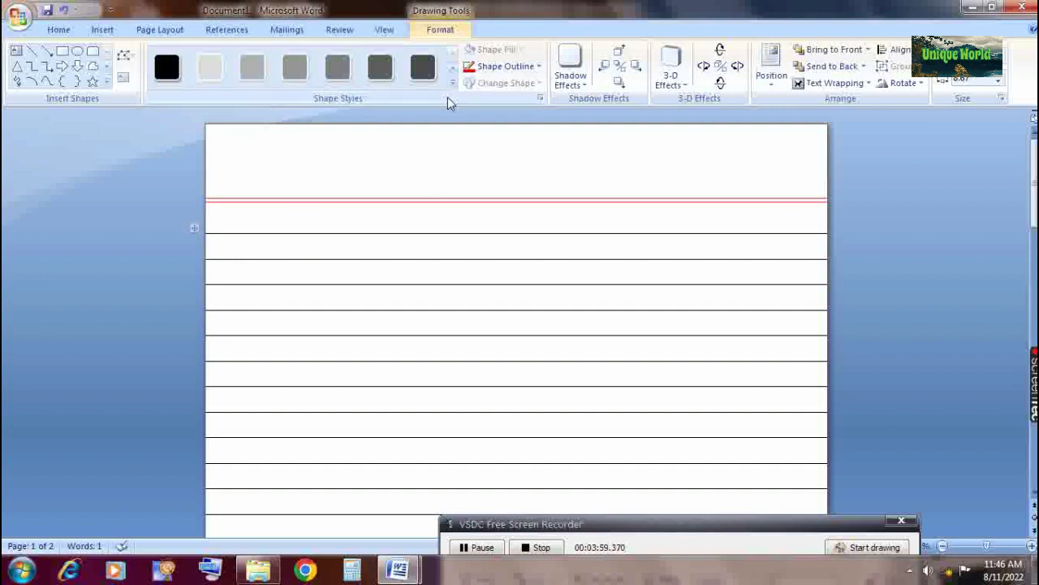
Step: Draw a straight vertical margin line near the page's left edge, running from the top of the page to the bottom
click(32, 50)
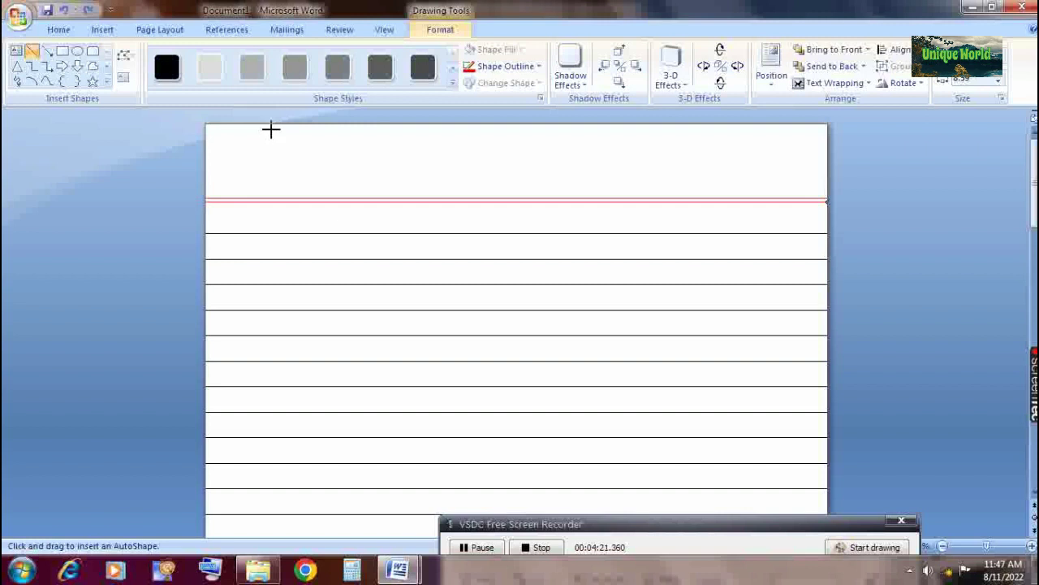
mouse_move(271, 129)
mouse_down()
mouse_move(281, 581)
mouse_move(283, 543)
mouse_up()
scroll(306, 287, down, 10)
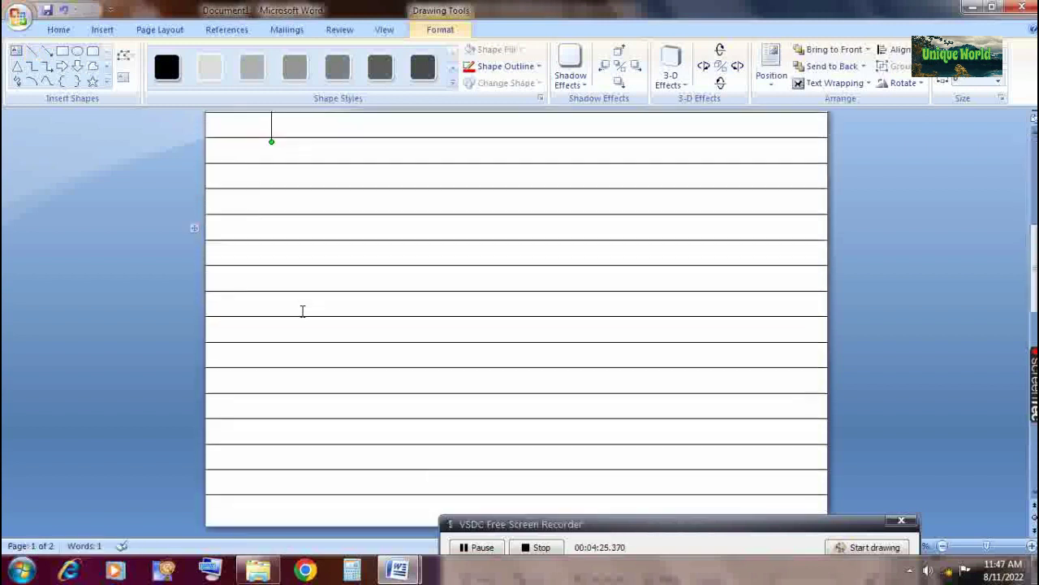
scroll(277, 168, up, 5)
scroll(274, 322, down, 3)
scroll(271, 317, down, 2)
scroll(272, 239, up, 10)
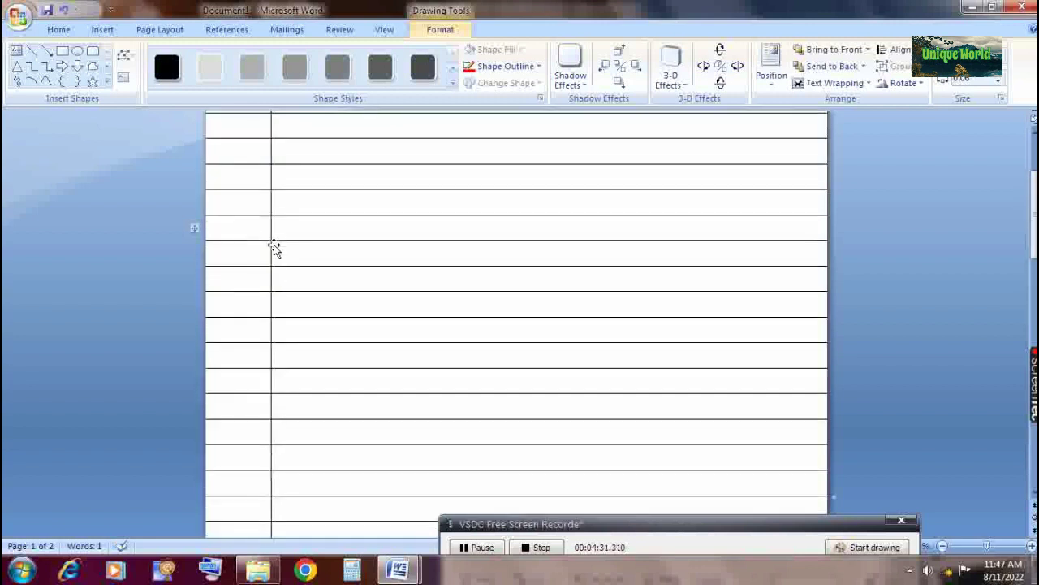
scroll(274, 248, up, 3)
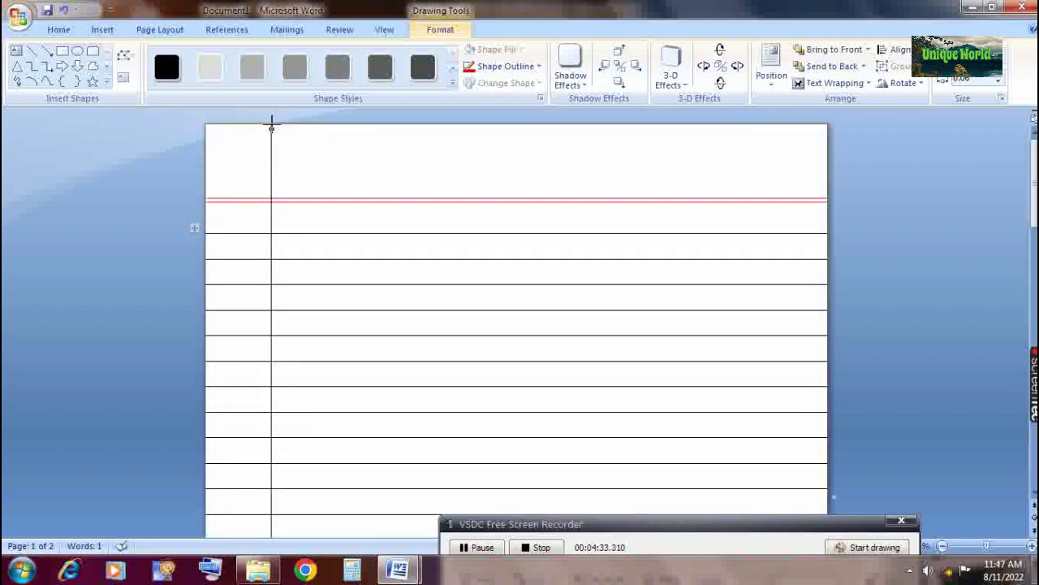
drag(271, 128, 272, 123)
drag(271, 172, 280, 175)
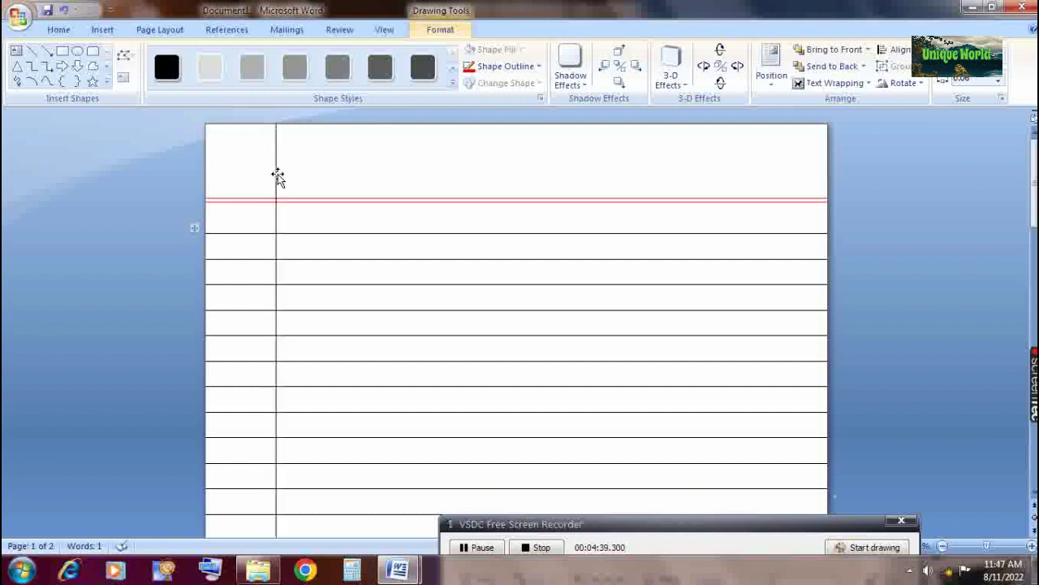
Step: Duplicate the vertical margin line slightly to its right and colour both margin lines red
drag(281, 179, 280, 176)
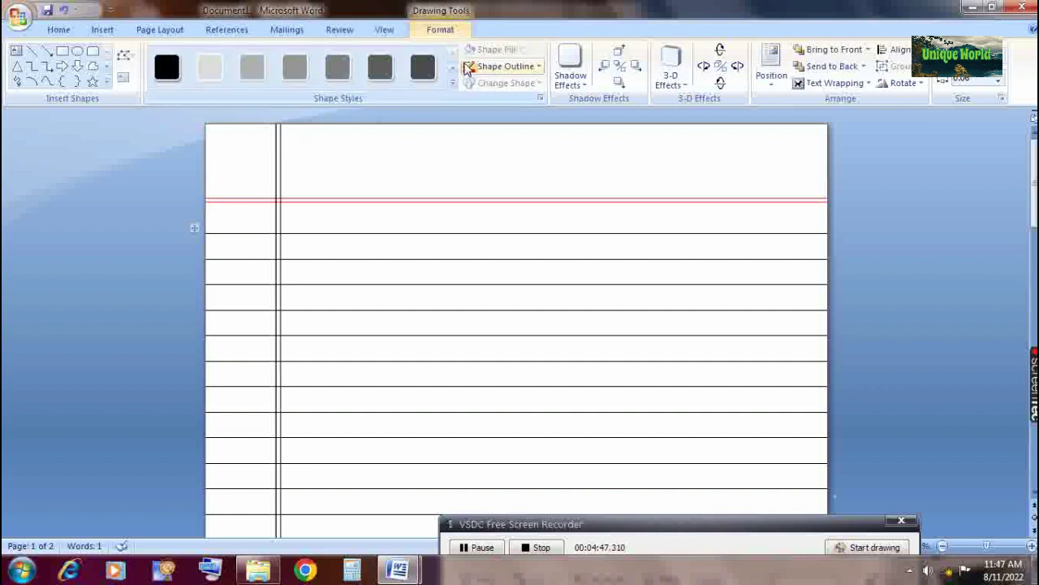
click(469, 68)
click(274, 179)
click(276, 180)
click(468, 67)
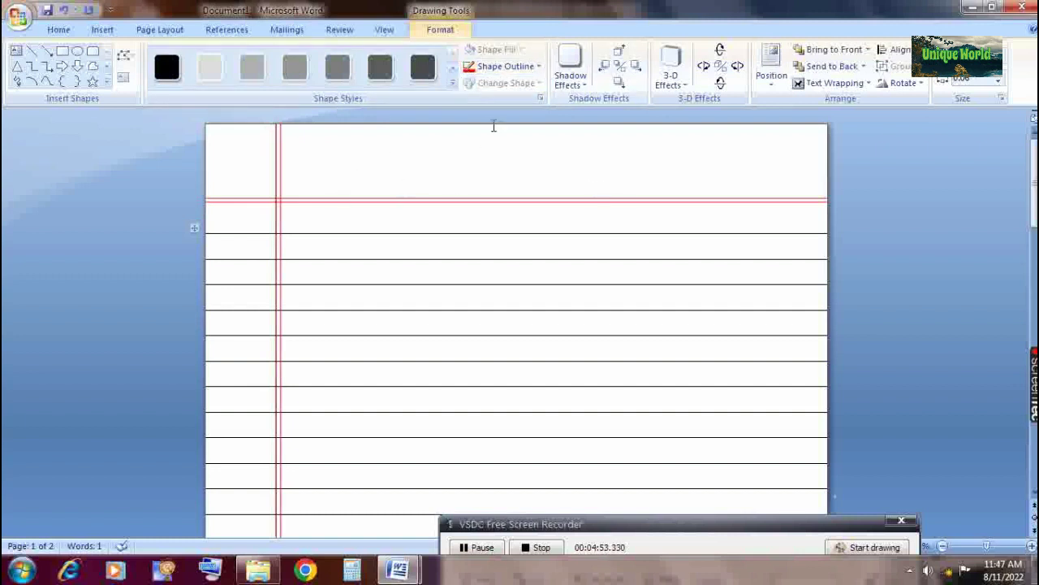
Step: Draw a rounded rectangle about 1.67 inches wide in the page's upper-right corner and give it a red outline
click(92, 52)
mouse_move(679, 138)
mouse_down()
mouse_move(810, 181)
mouse_move(757, 160)
mouse_up()
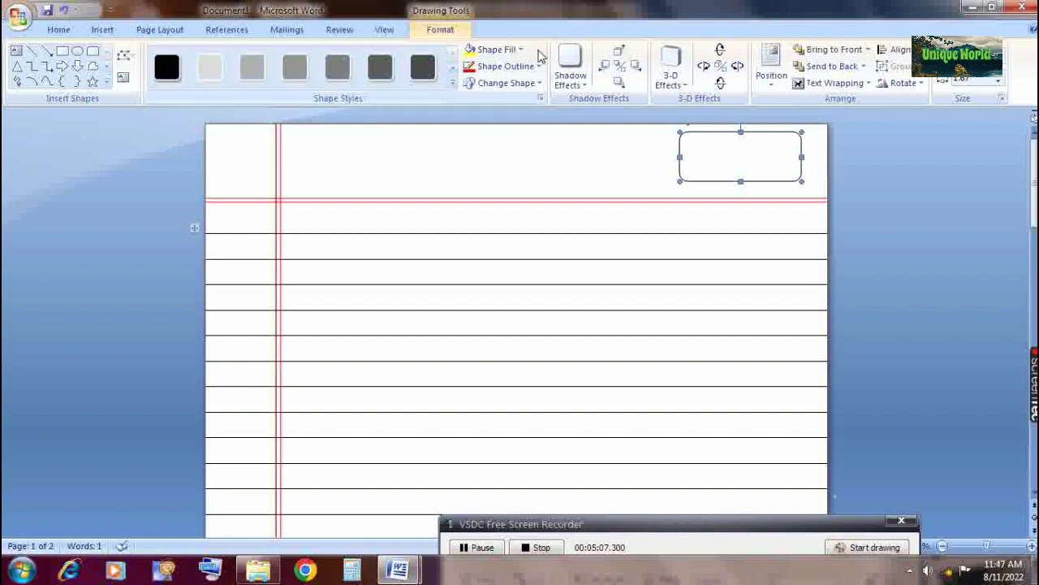
click(471, 72)
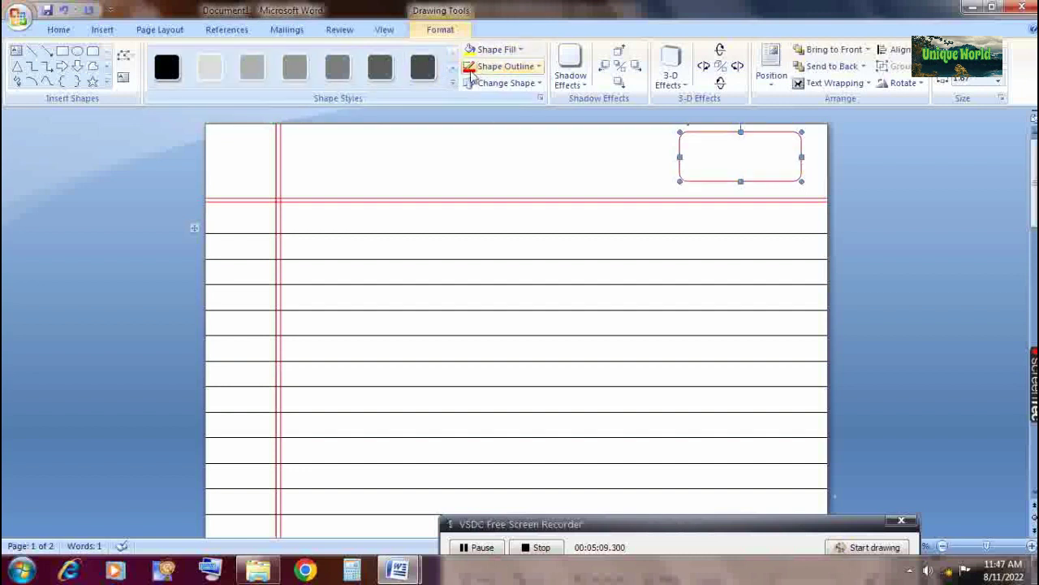
click(101, 30)
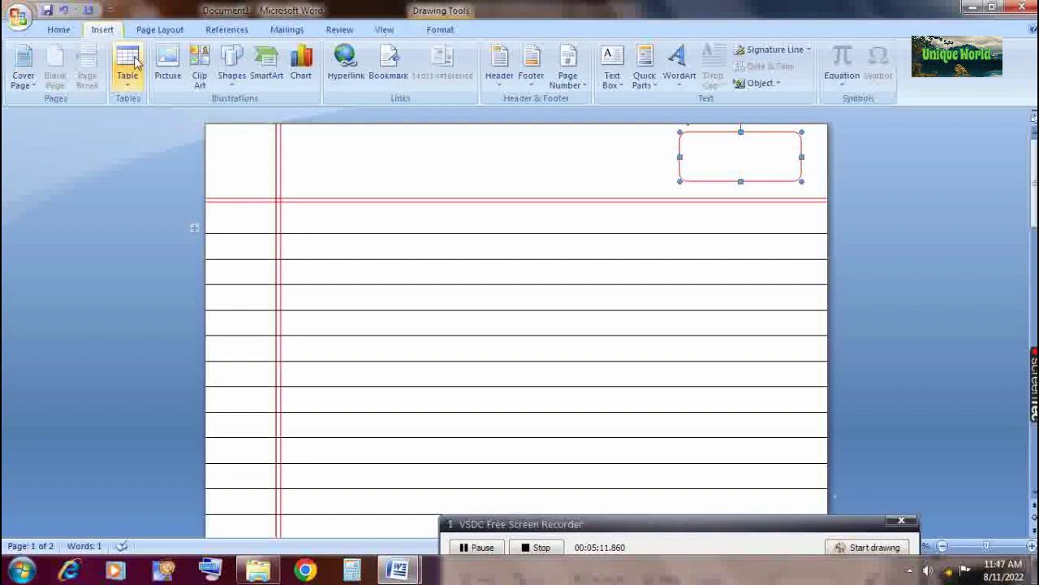
click(59, 29)
click(202, 55)
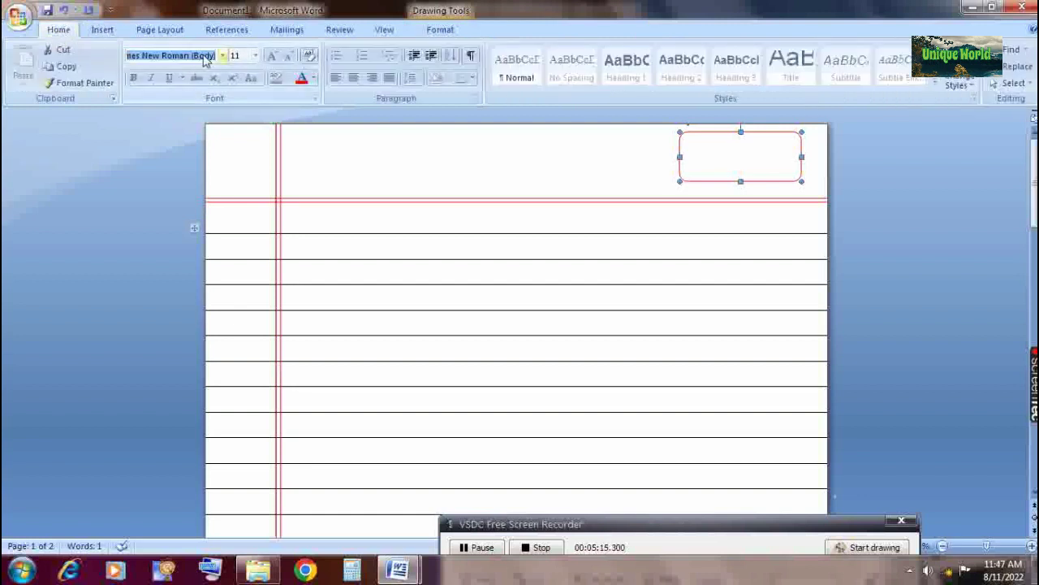
click(587, 155)
click(707, 150)
click(457, 145)
Step: Add text to the rounded rectangle: a "Date" line and a "Page" line, each followed by a row of dots
right_click(785, 170)
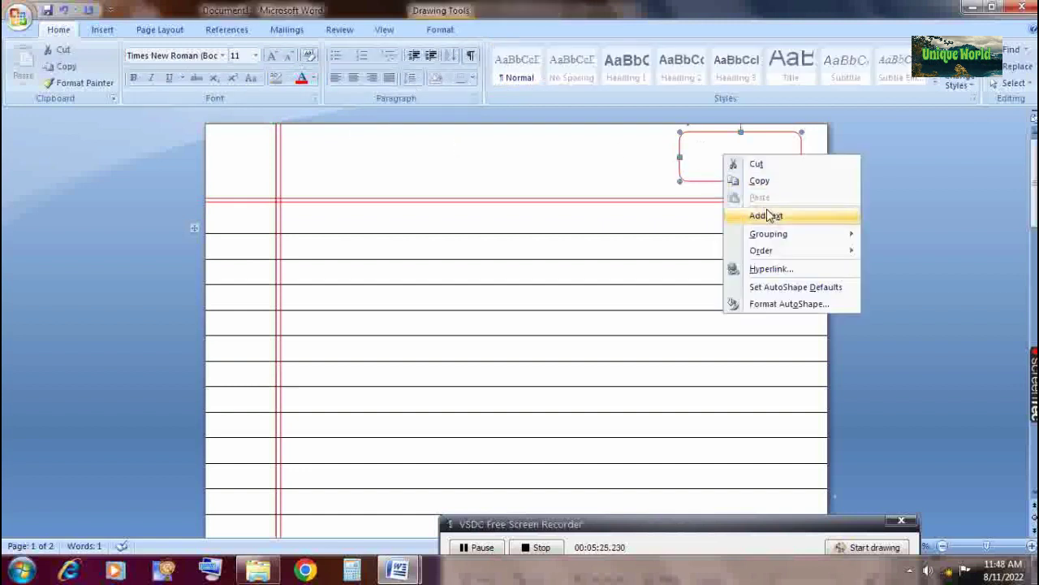
click(765, 216)
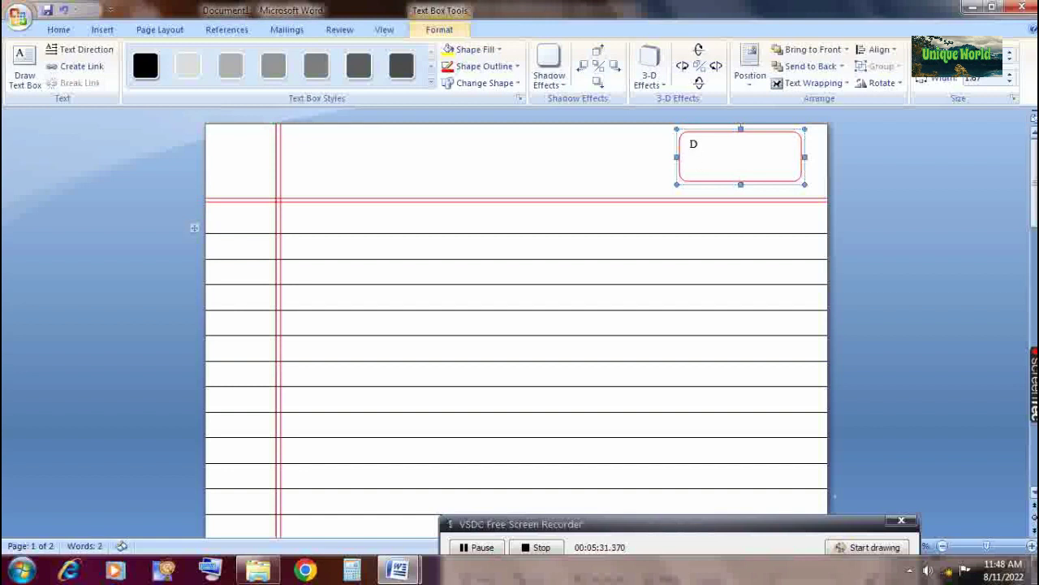
key(BackSpace)
key(BackSpace)
text(ate.....................)
key(BackSpace)
text(a)
text(gee)
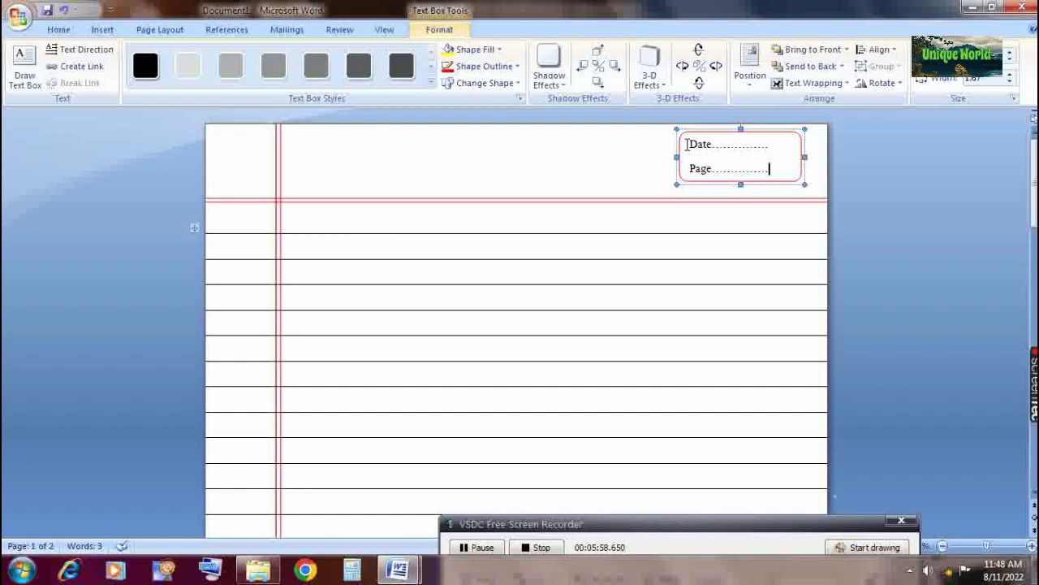
Step: Change the font colour of the Date and Page lines to red
drag(686, 144, 742, 163)
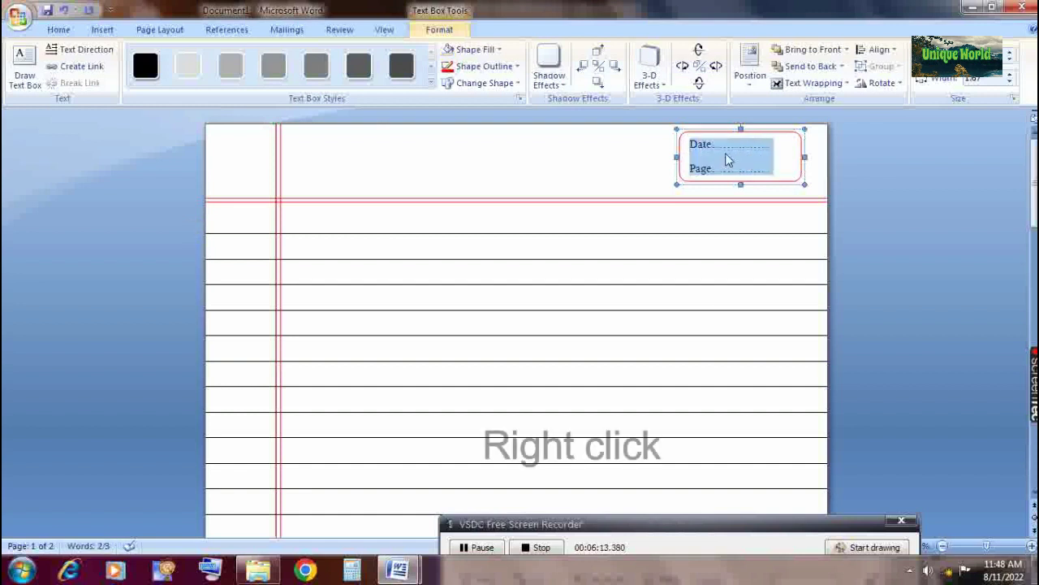
right_click(729, 156)
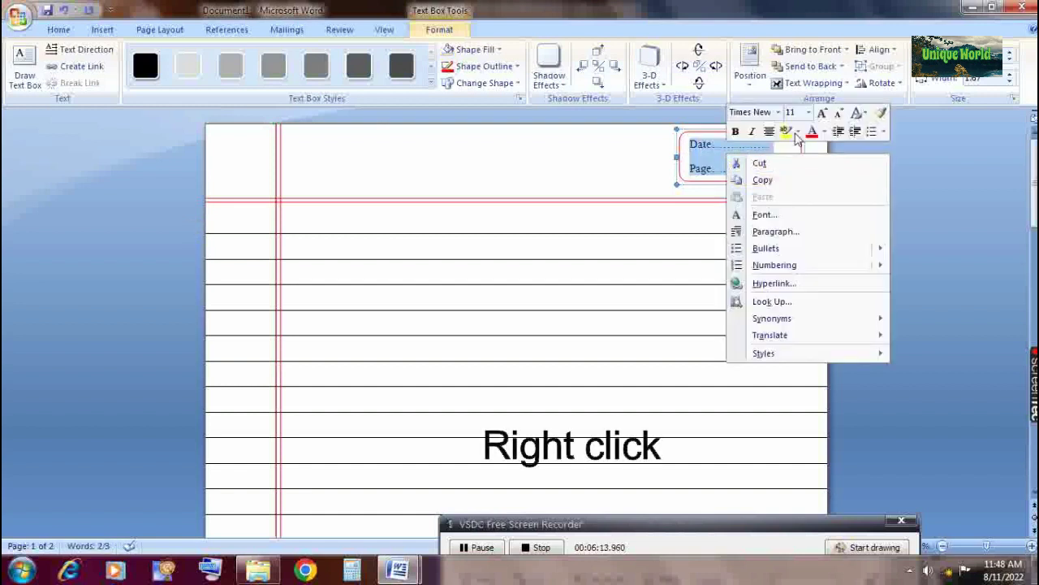
key(Escape)
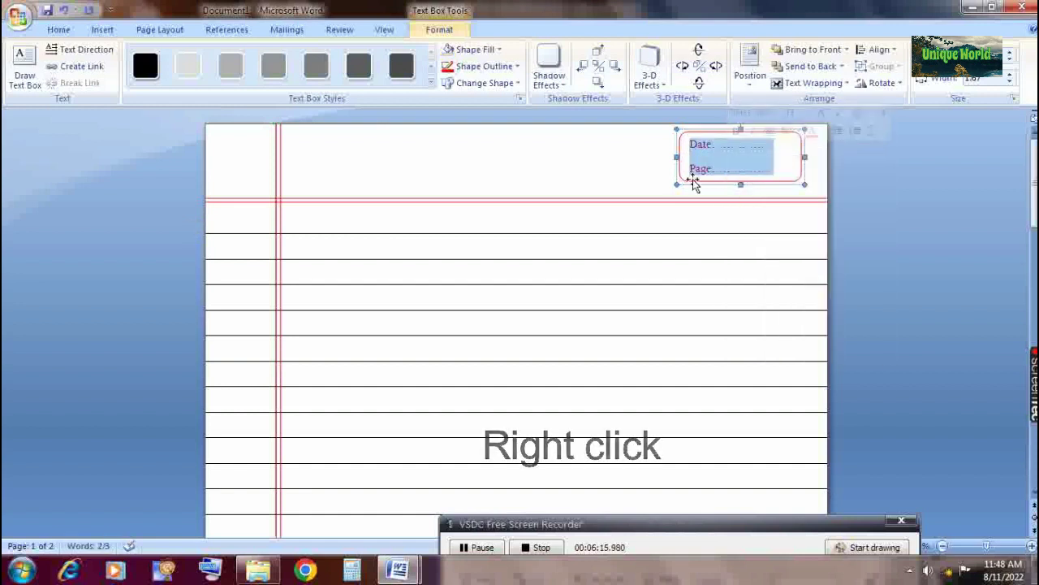
Step: Remove the space after the Date paragraph in the rounded rectangle
click(690, 145)
drag(690, 145, 752, 148)
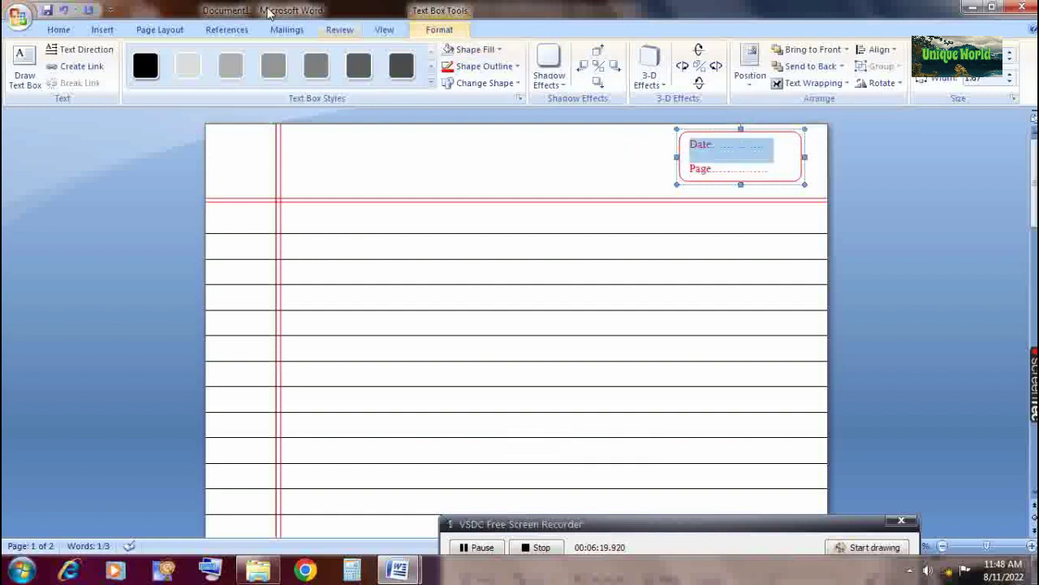
click(101, 29)
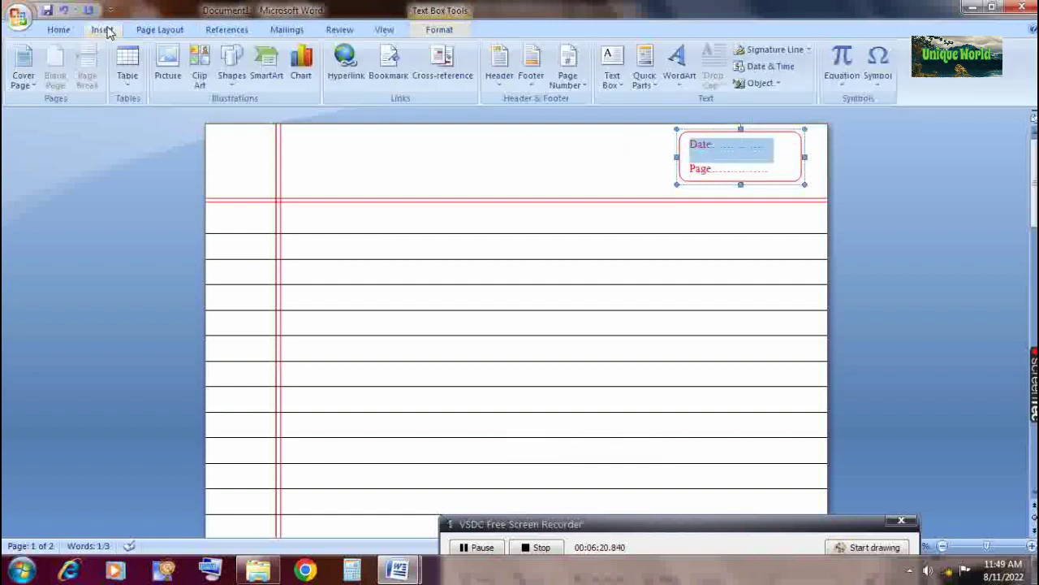
click(59, 30)
click(412, 77)
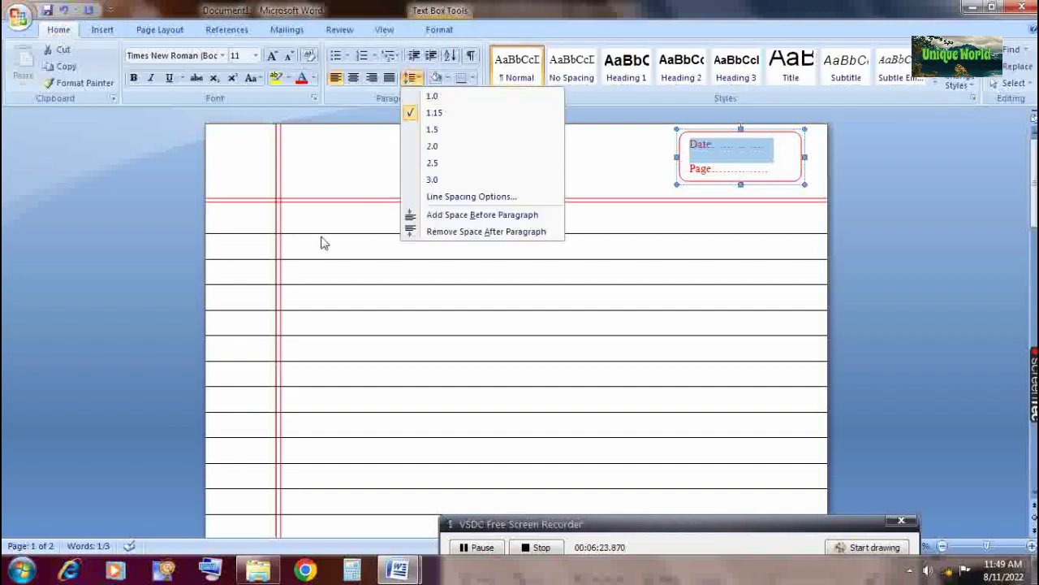
click(435, 233)
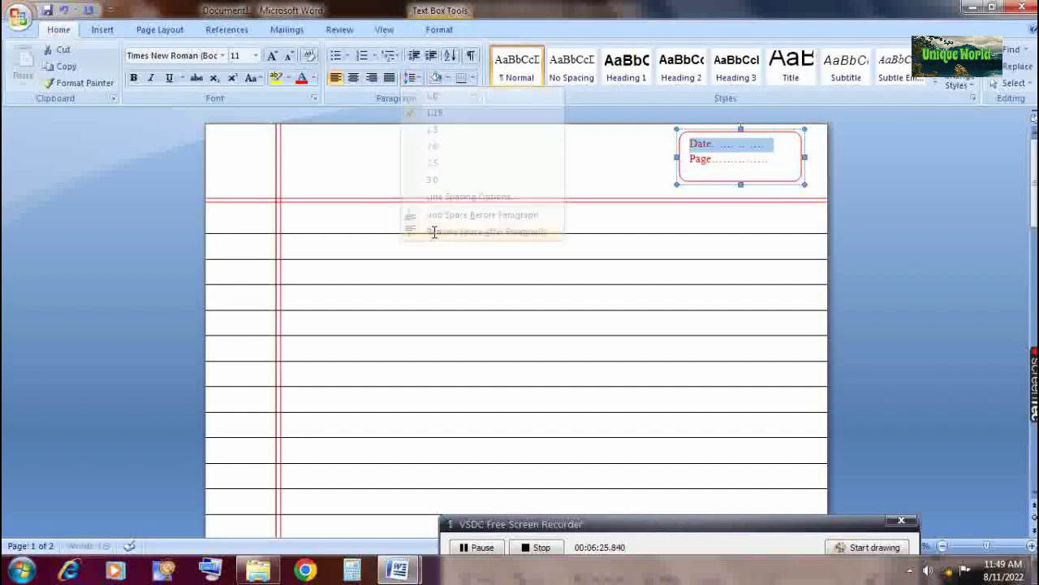
Step: Set the line spacing of the Page line in the rounded rectangle to 1.0
drag(688, 160, 774, 163)
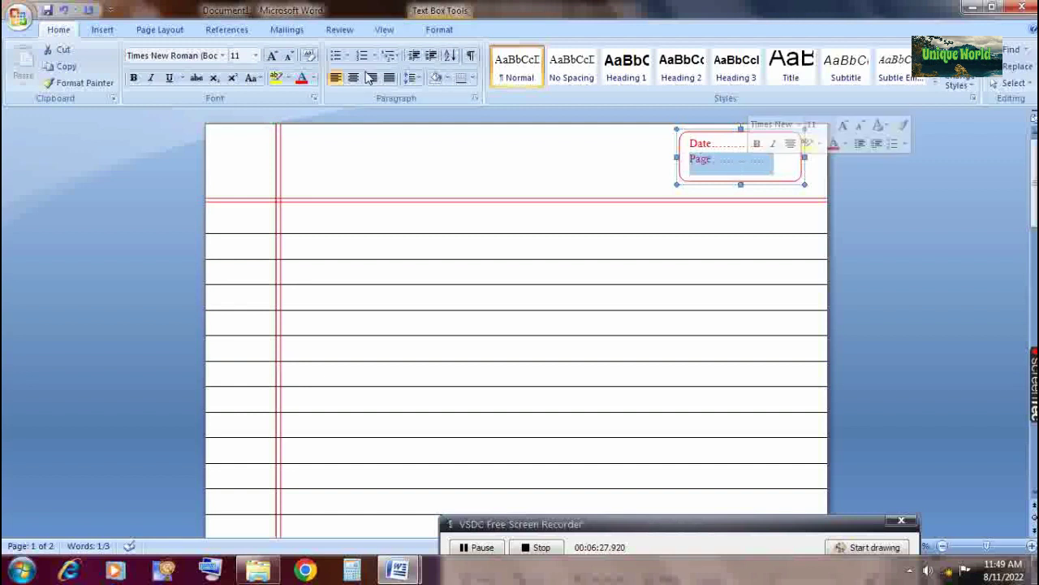
click(413, 78)
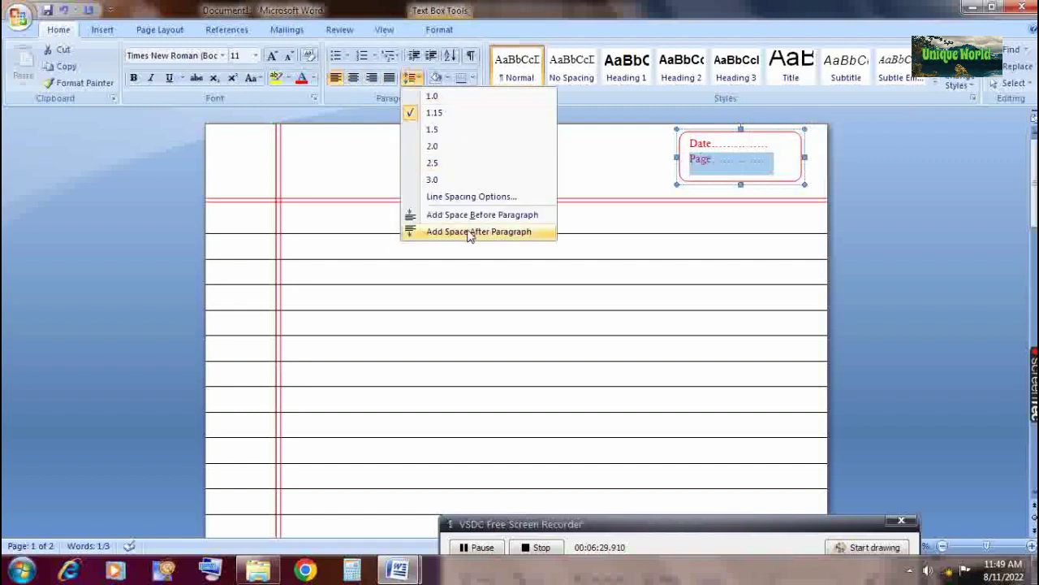
click(454, 99)
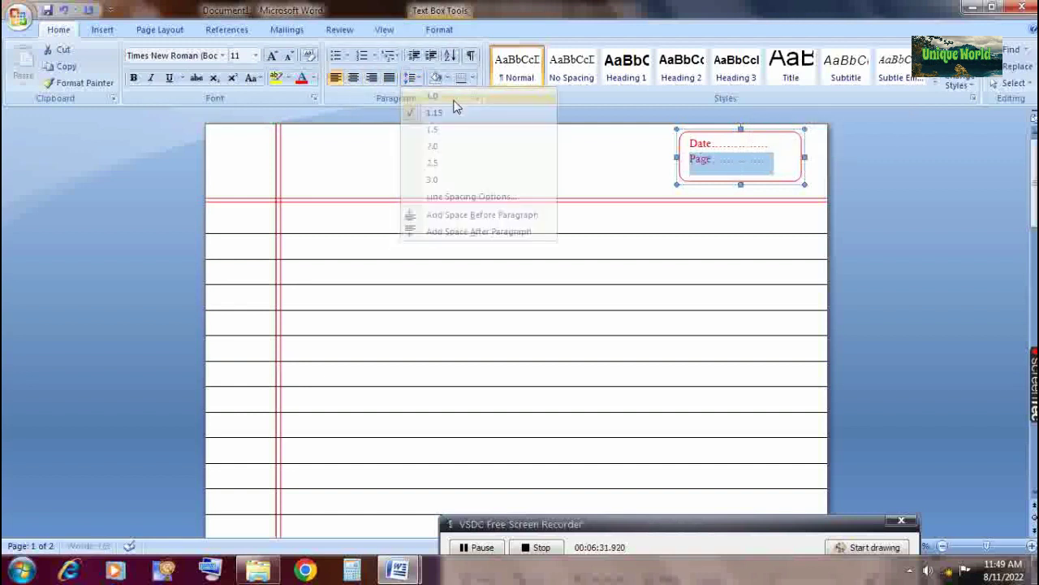
click(668, 161)
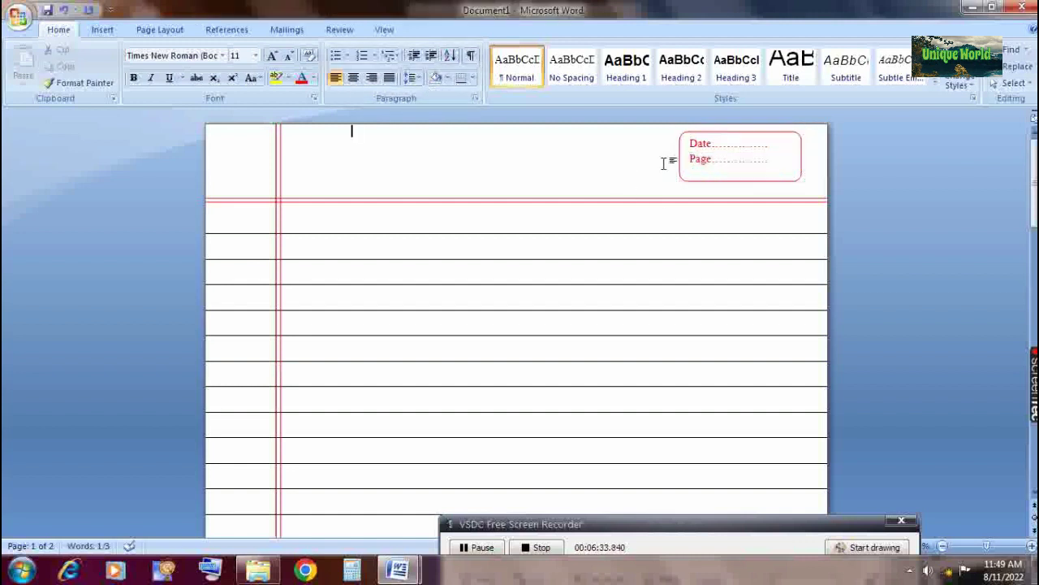
drag(692, 144, 733, 162)
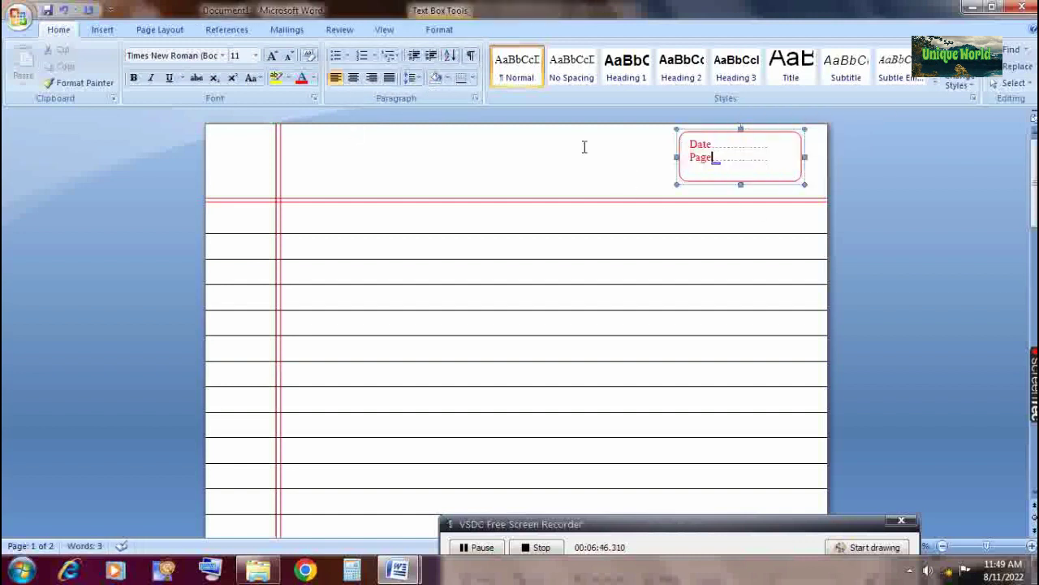
click(584, 146)
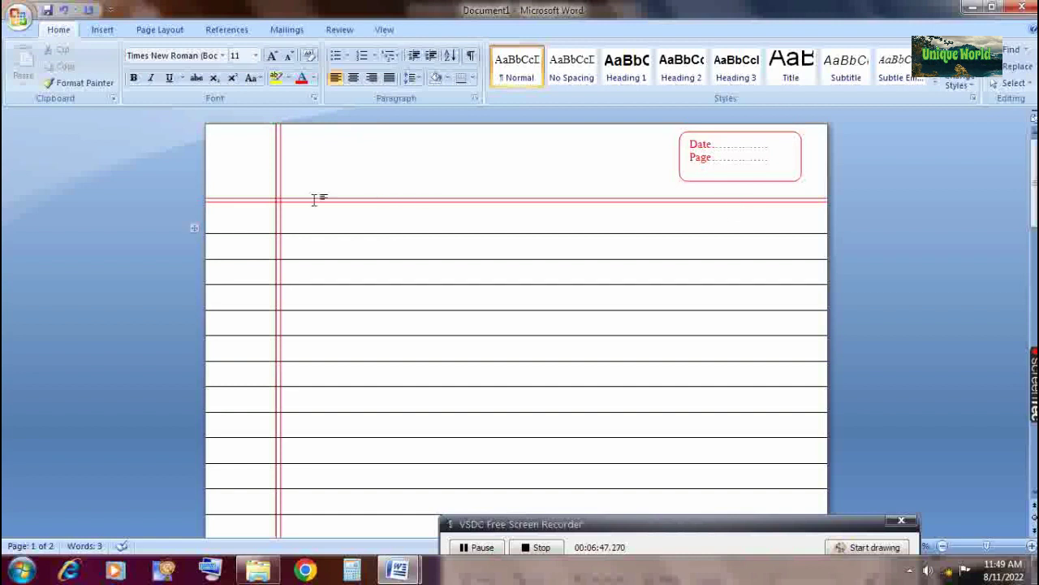
Step: Check the finished notebook page from top to bottom and zoom out to 50% to view it whole
scroll(390, 220, down, 5)
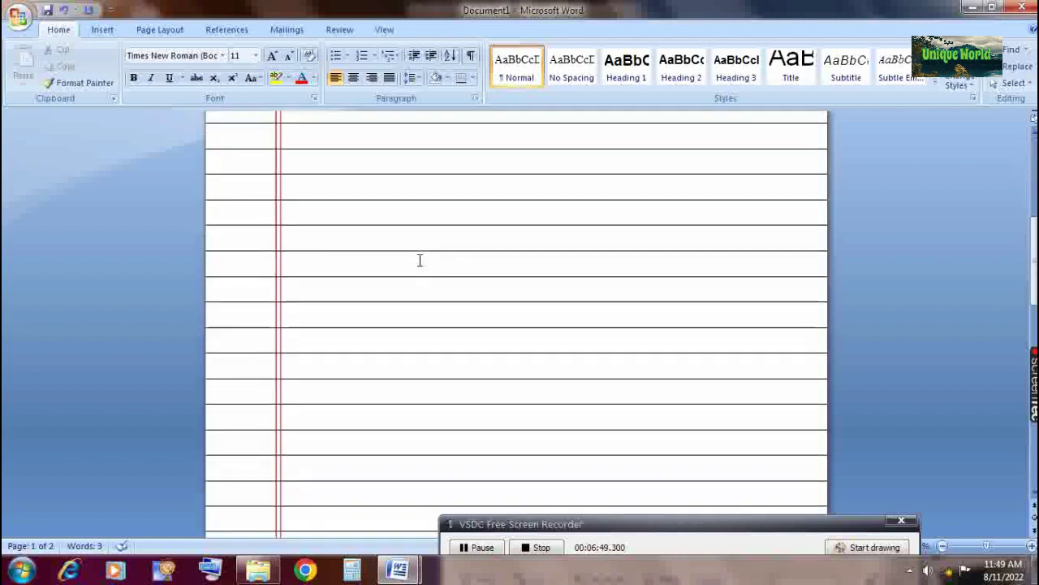
scroll(447, 259, down, 1)
scroll(527, 218, down, 1)
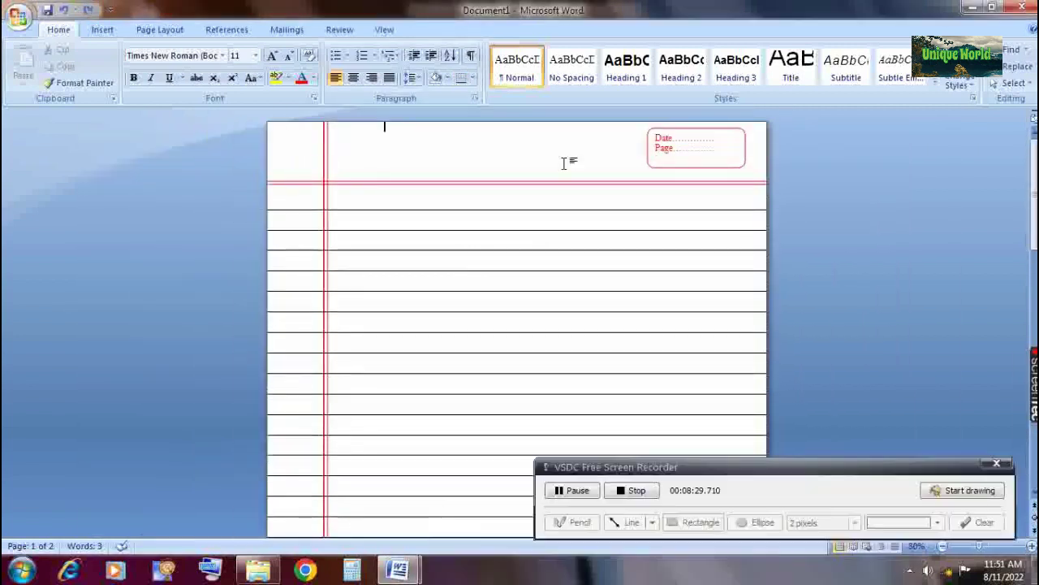
scroll(561, 160, down, 5)
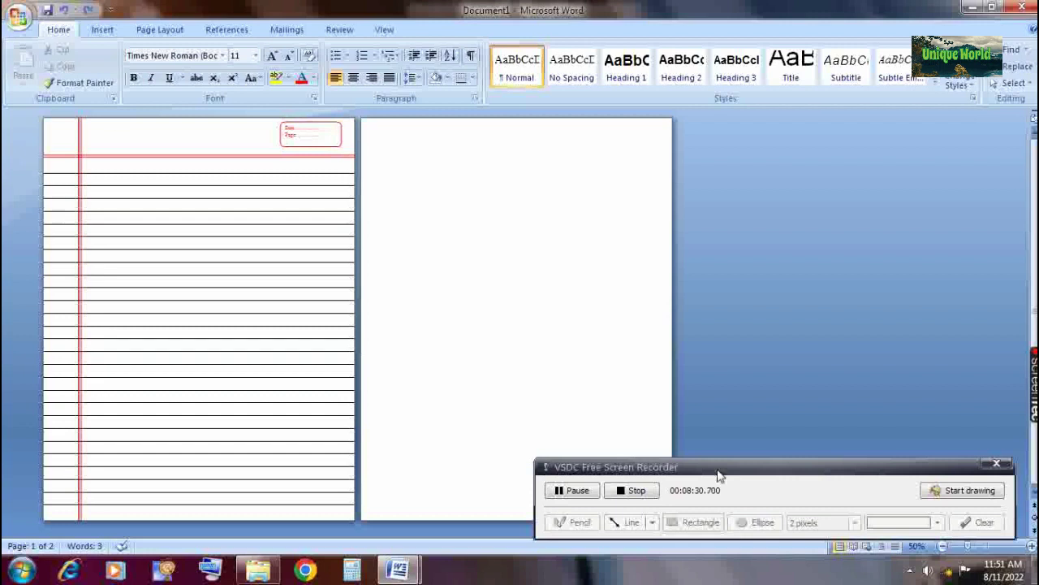
click(974, 493)
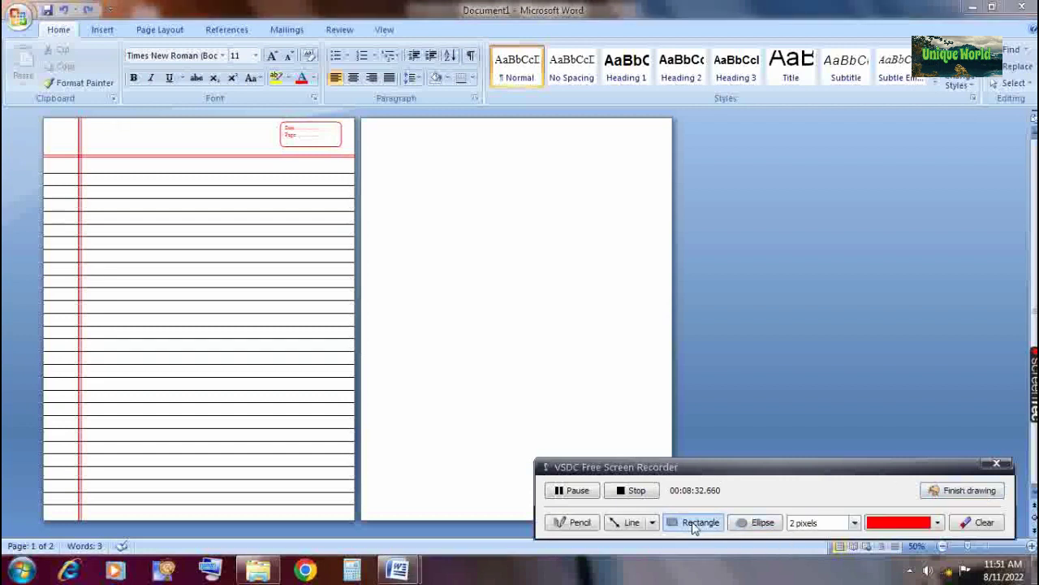
mouse_move(29, 113)
mouse_down()
mouse_move(294, 315)
mouse_move(350, 460)
mouse_move(365, 552)
mouse_move(349, 559)
mouse_move(358, 526)
mouse_up()
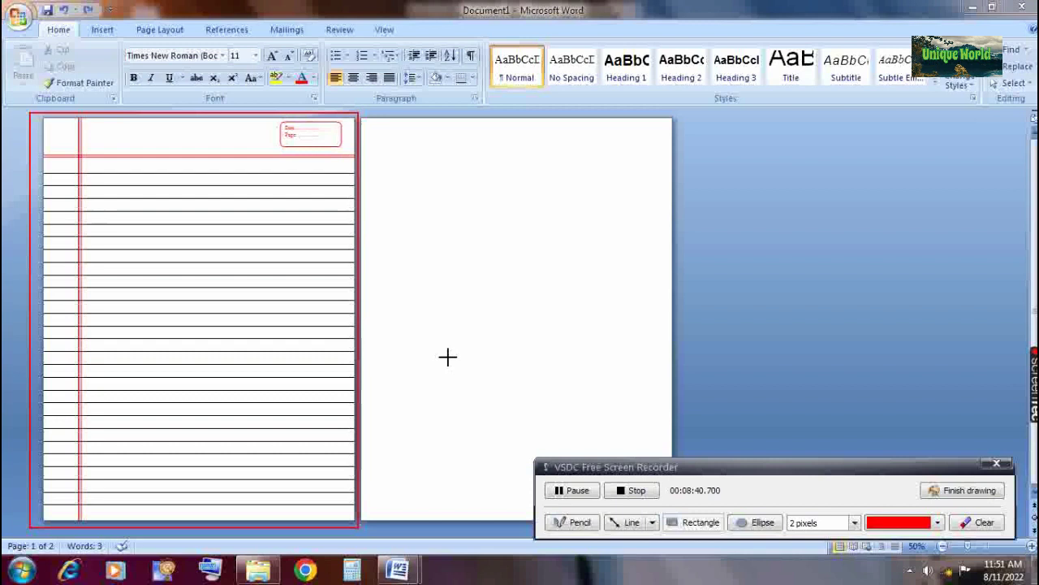
click(937, 492)
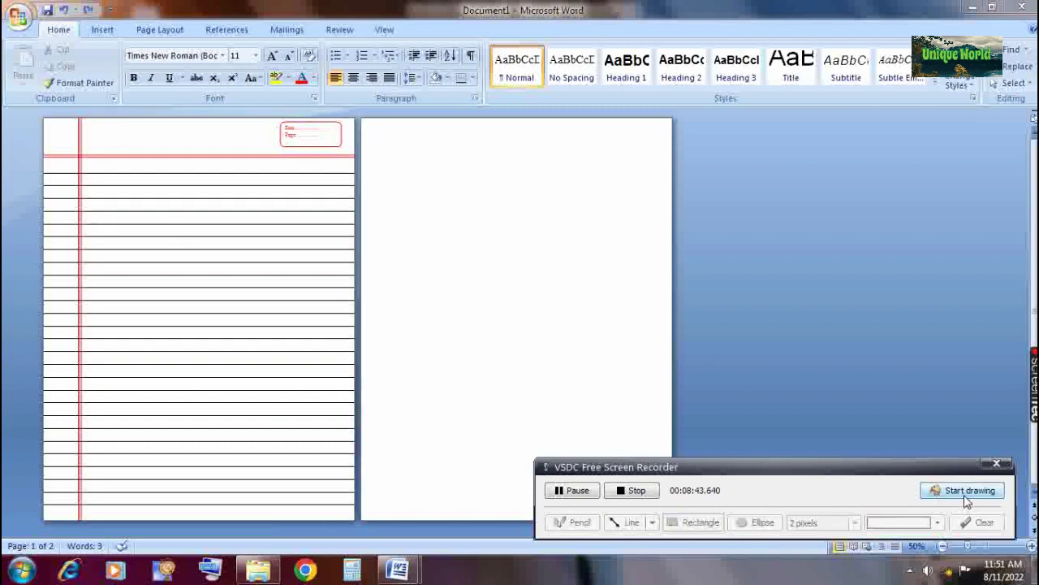